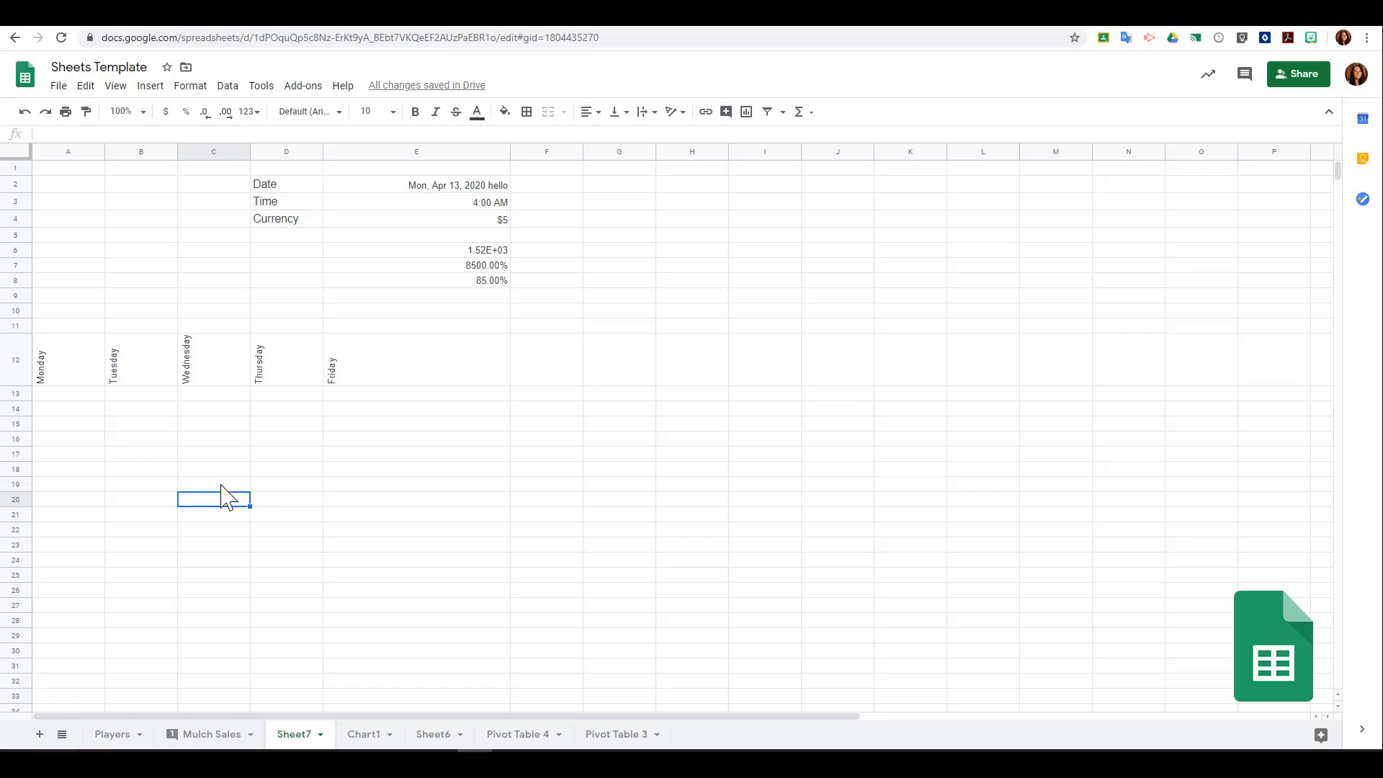
# Switch to the Players sheet
pyautogui.click(114, 734)
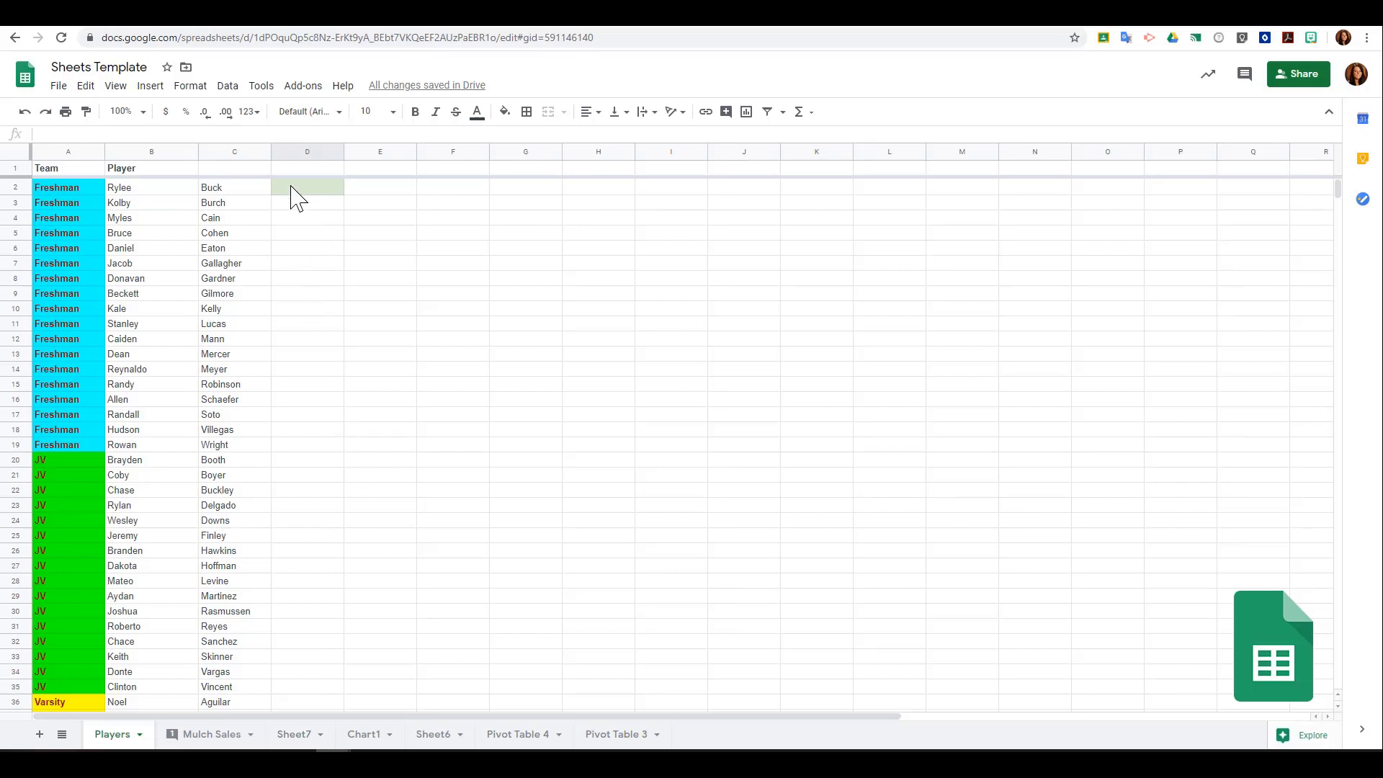
pyautogui.click(229, 87)
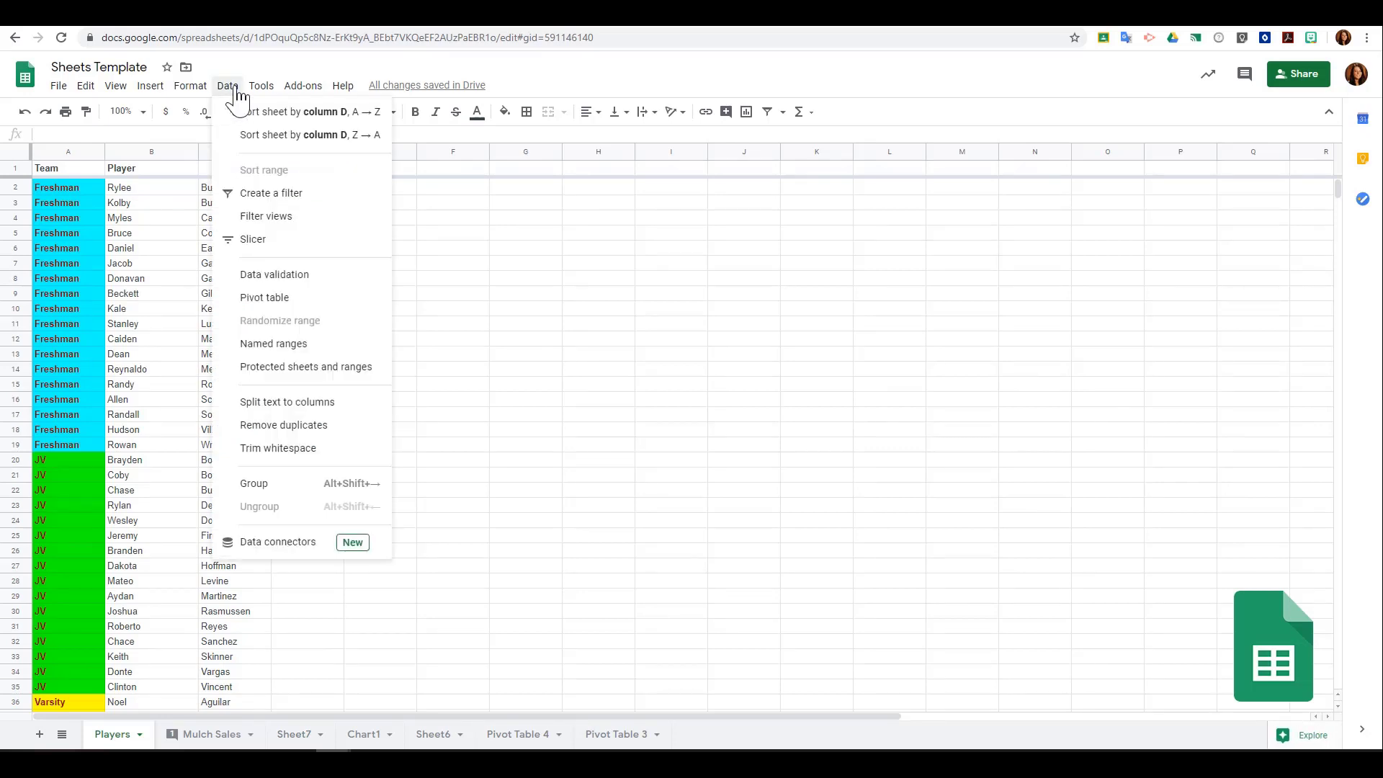
pyautogui.click(317, 280)
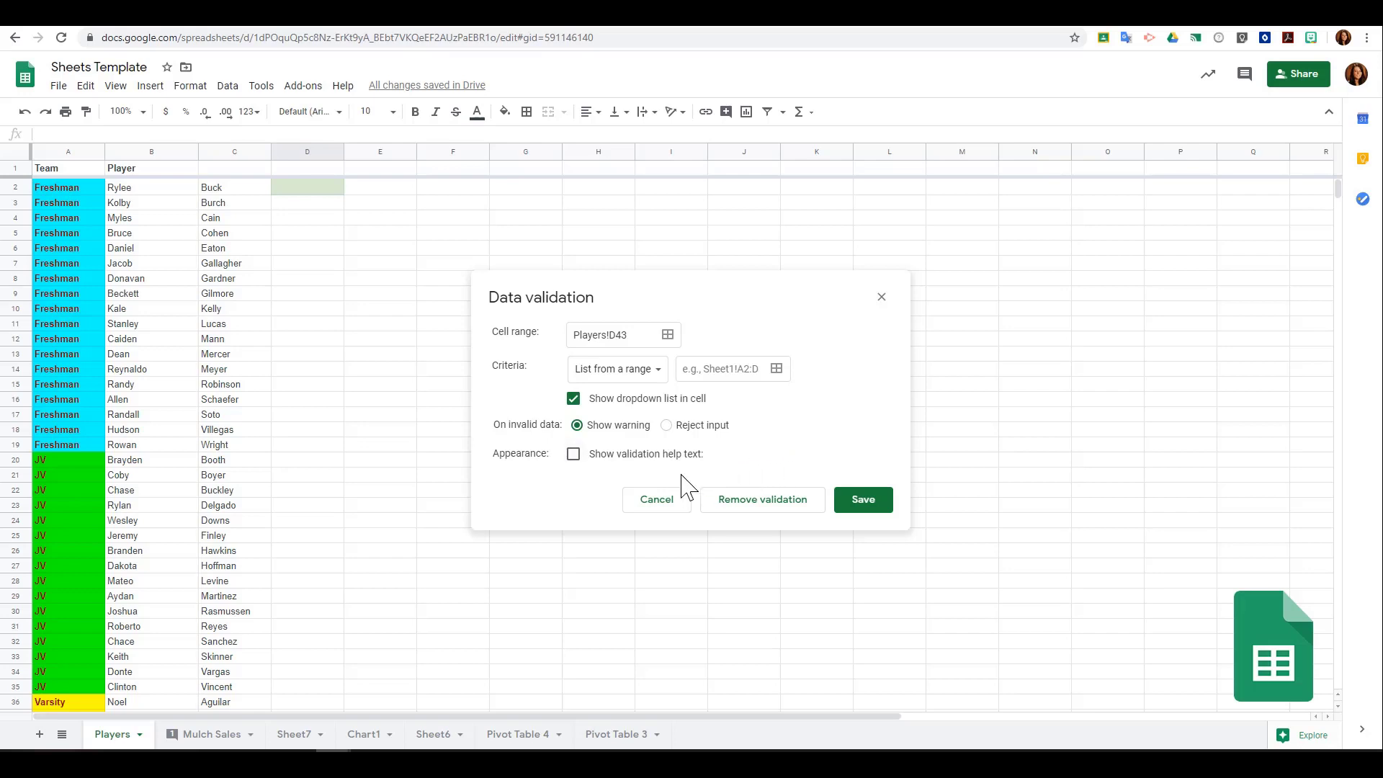
pyautogui.click(658, 502)
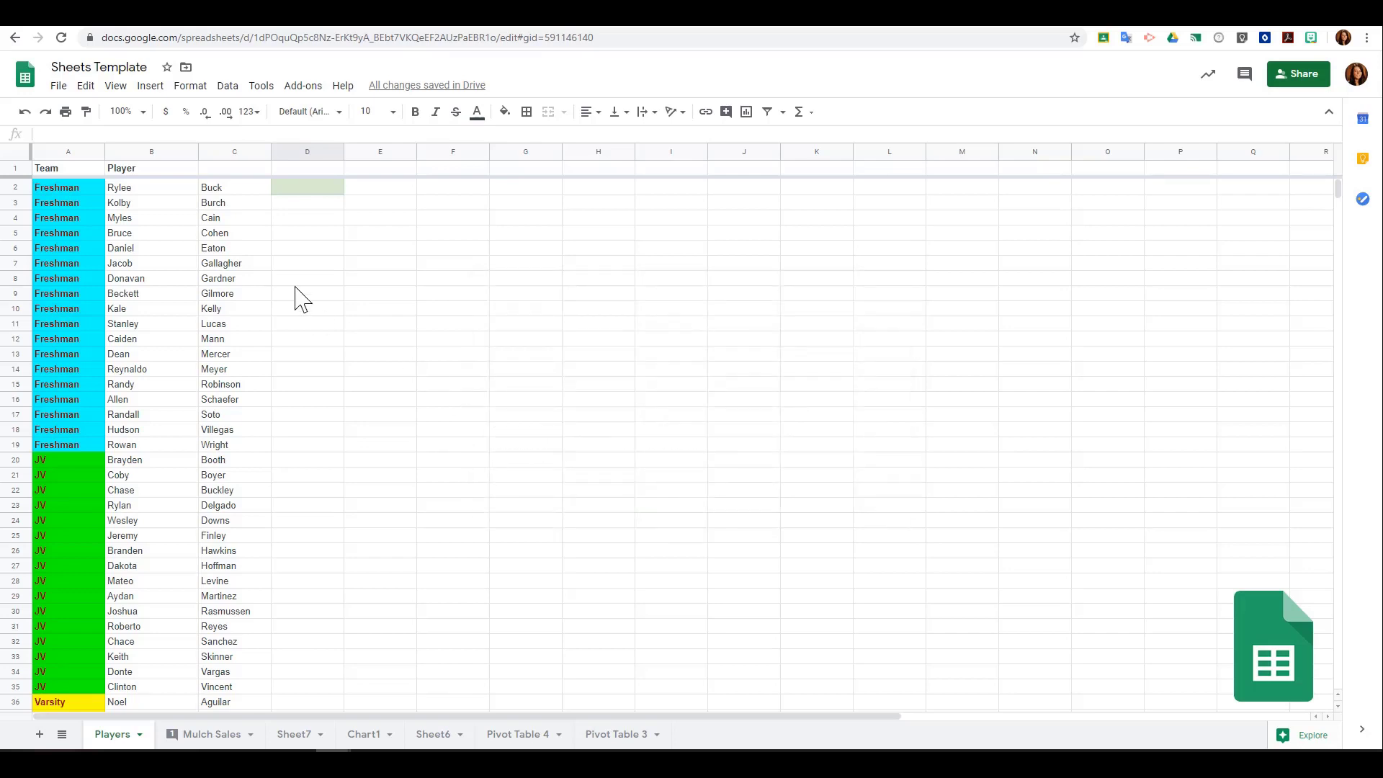
# Enter the header Physical in cell D1
pyautogui.click(298, 172)
pyautogui.write('Ph')
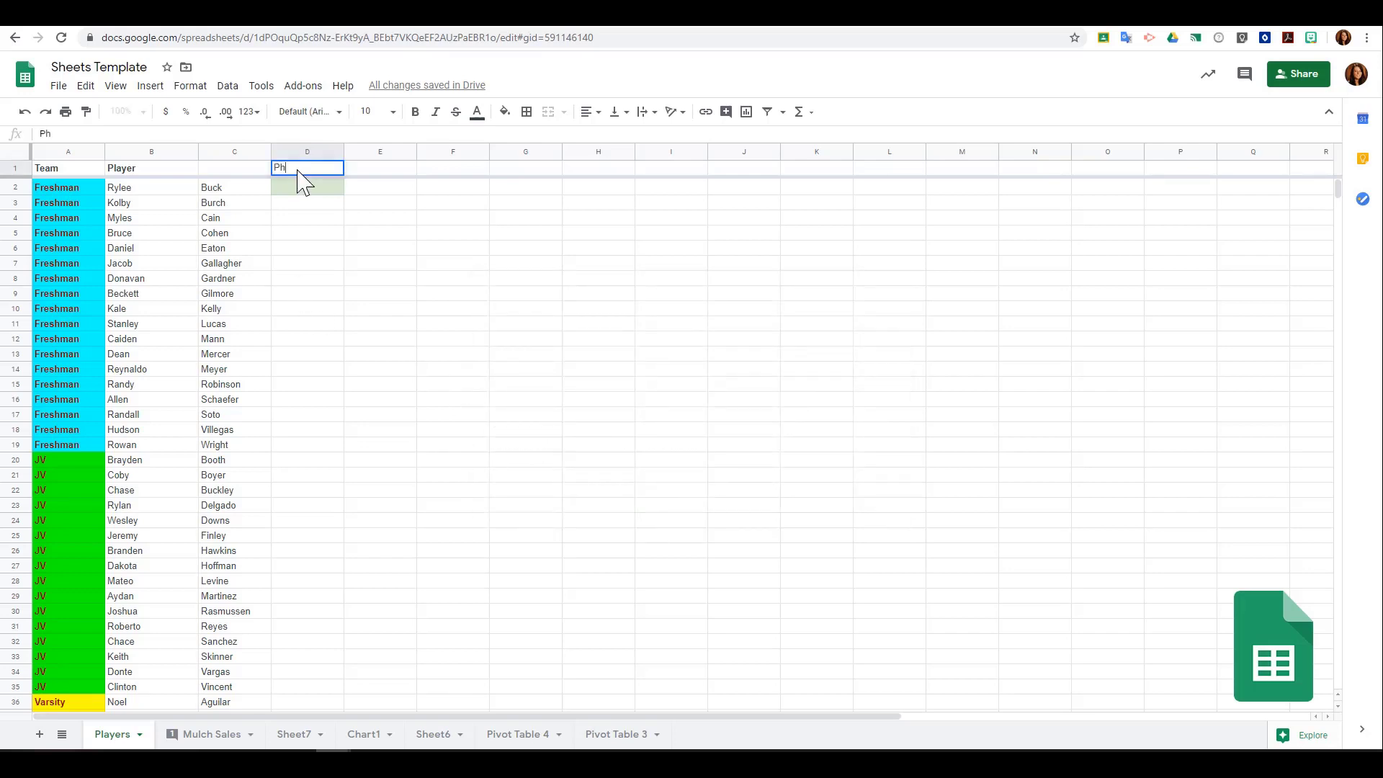
pyautogui.write('ysical')
# Set up data validation for cell D2 with a list of items containing Yes, No
pyautogui.click(297, 193)
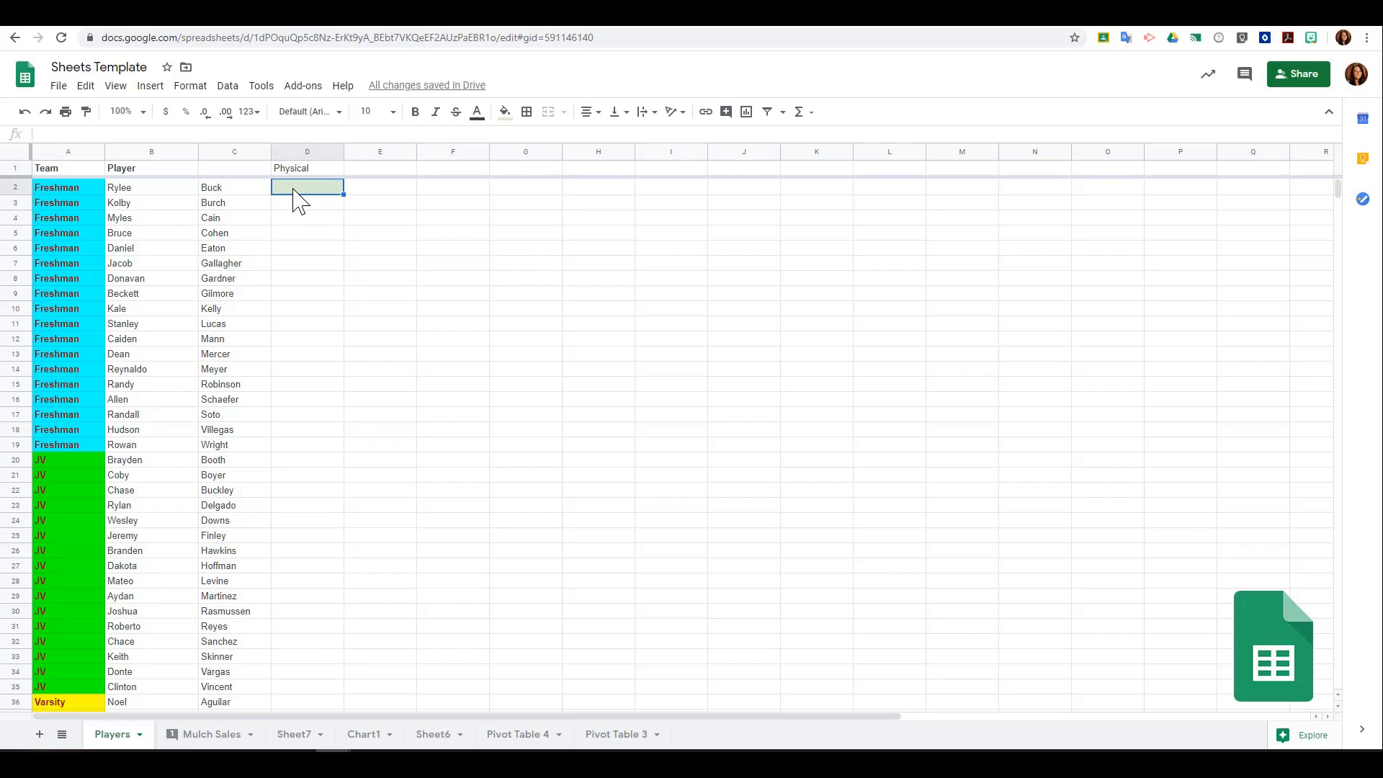
pyautogui.click(228, 86)
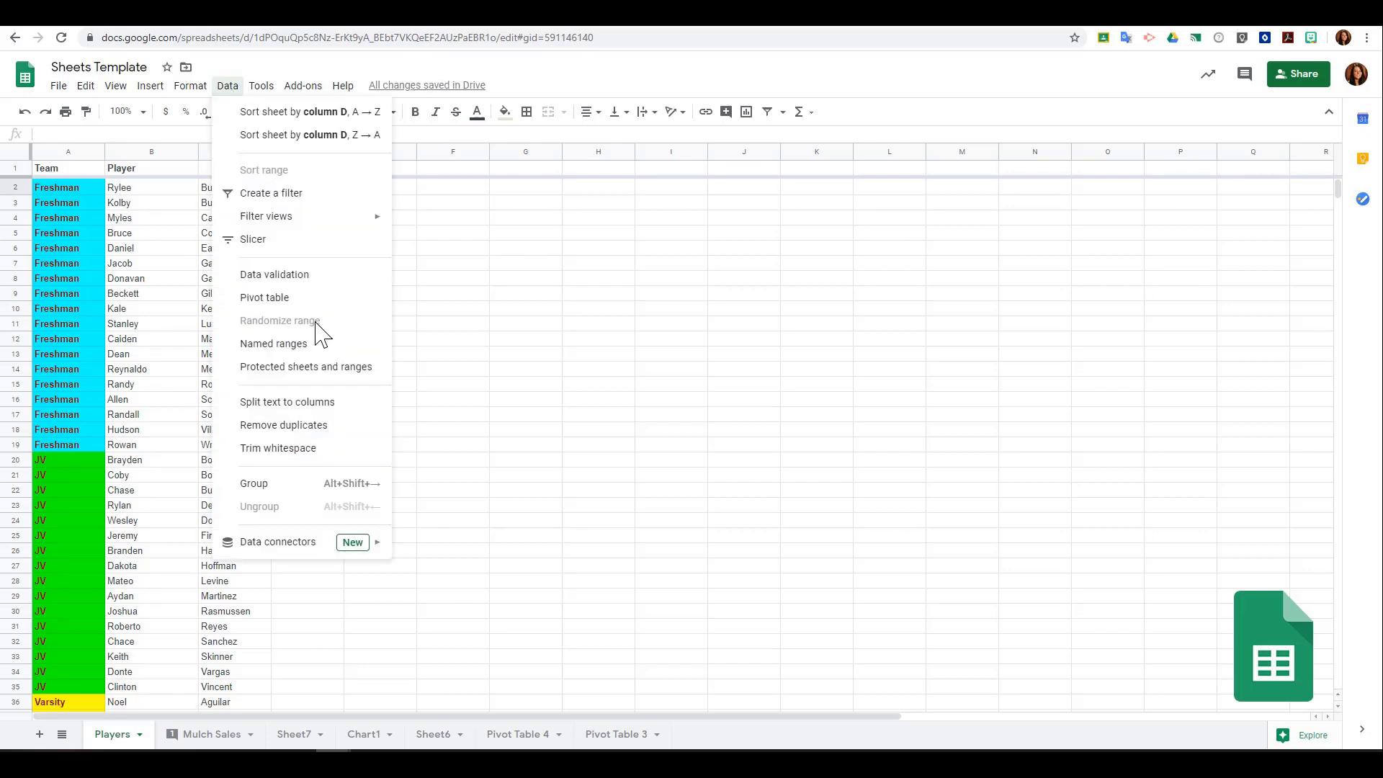
pyautogui.click(317, 279)
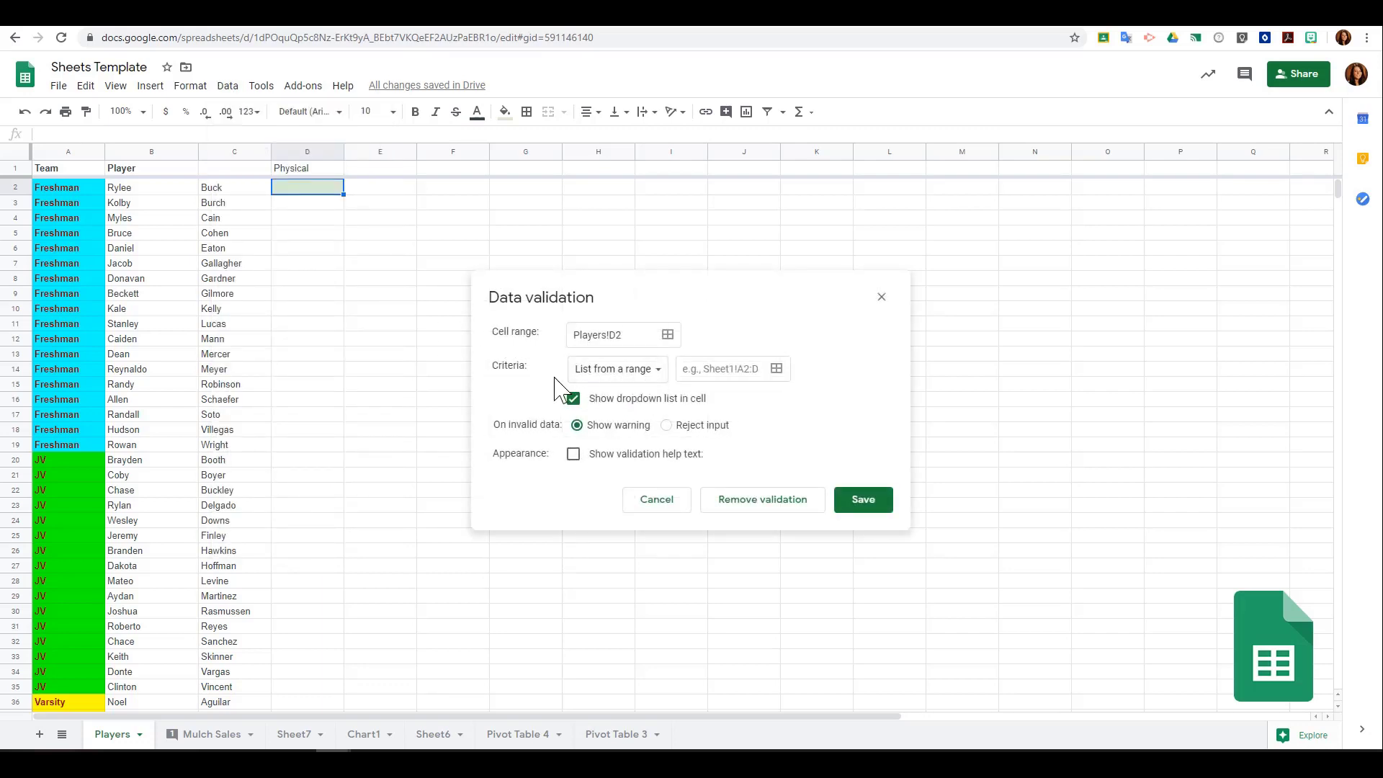
pyautogui.click(657, 383)
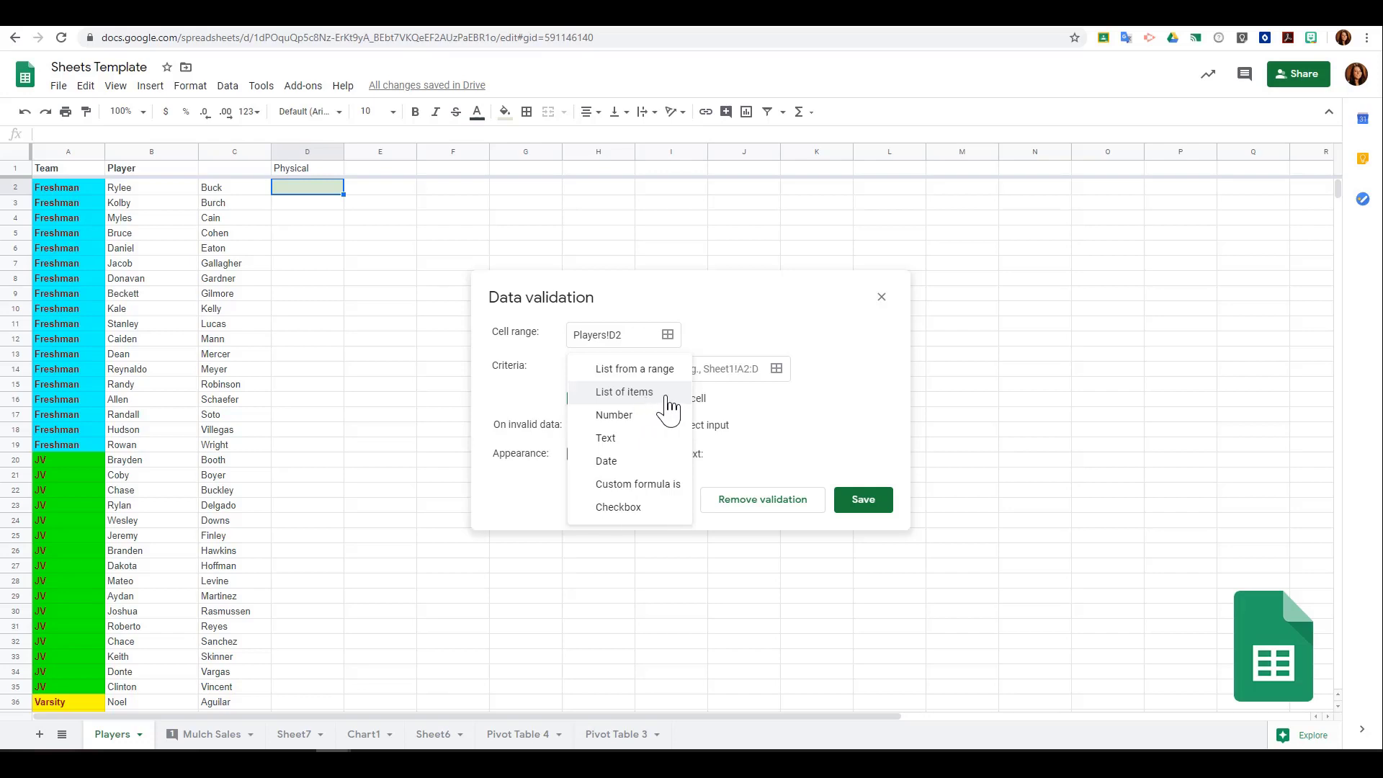
pyautogui.click(667, 396)
pyautogui.click(694, 369)
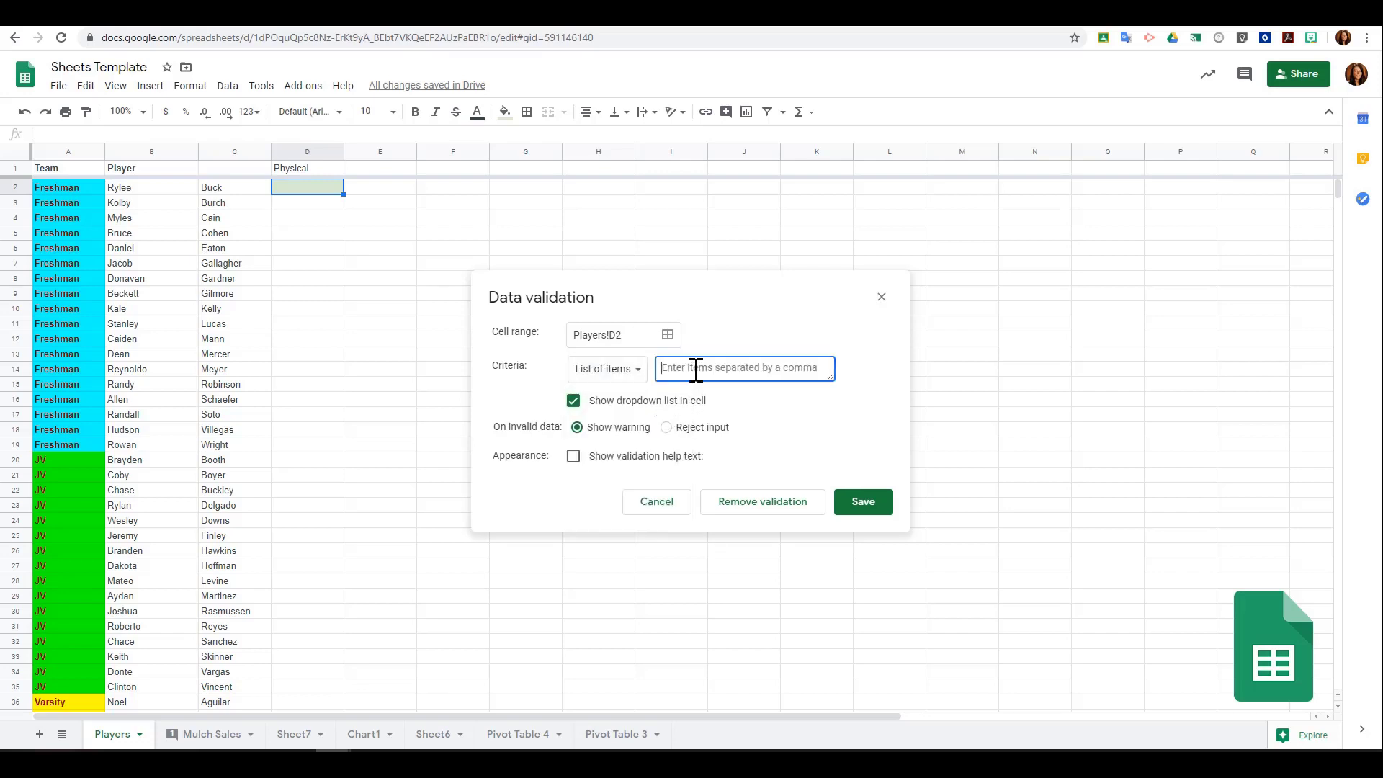
pyautogui.write('Yes, No')
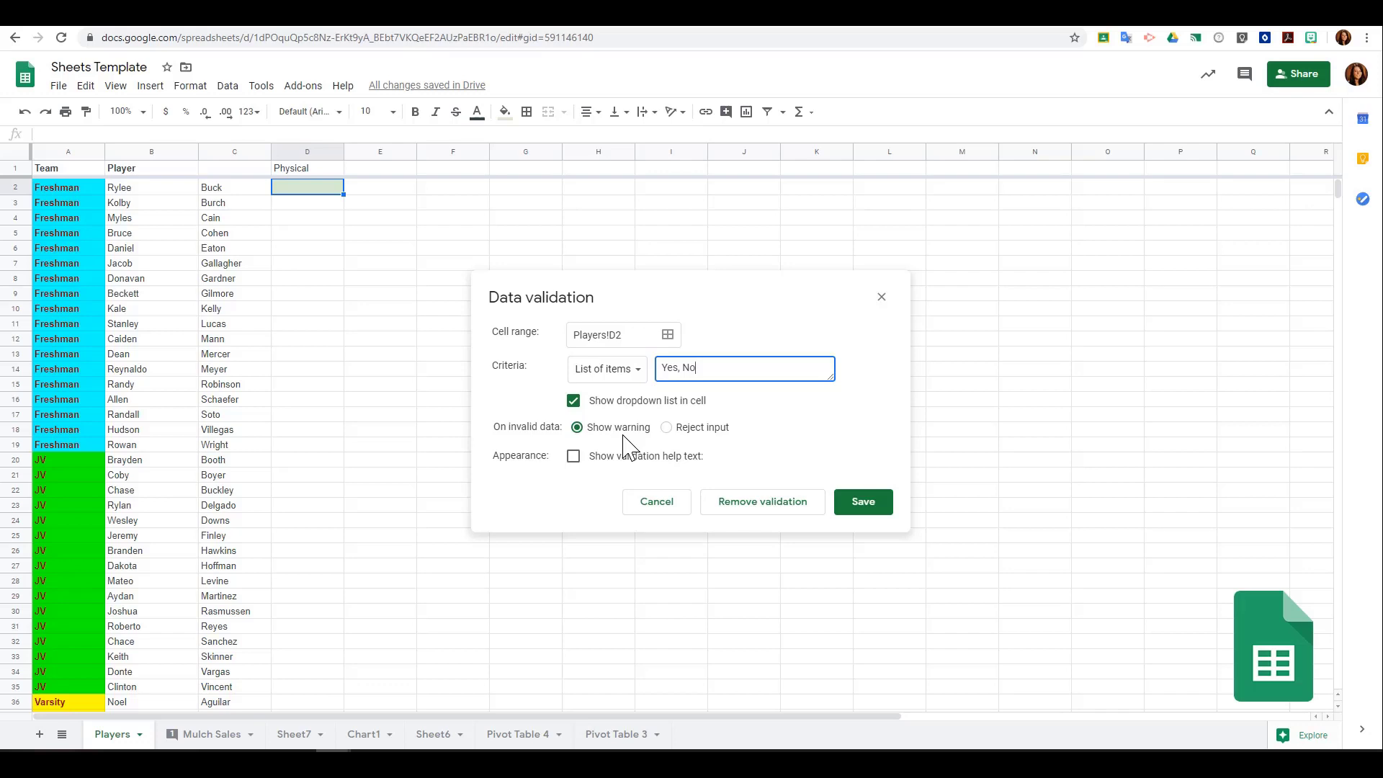
# Enable validation help text reading "The value must be yes or no" and save the rule for D2
pyautogui.click(574, 456)
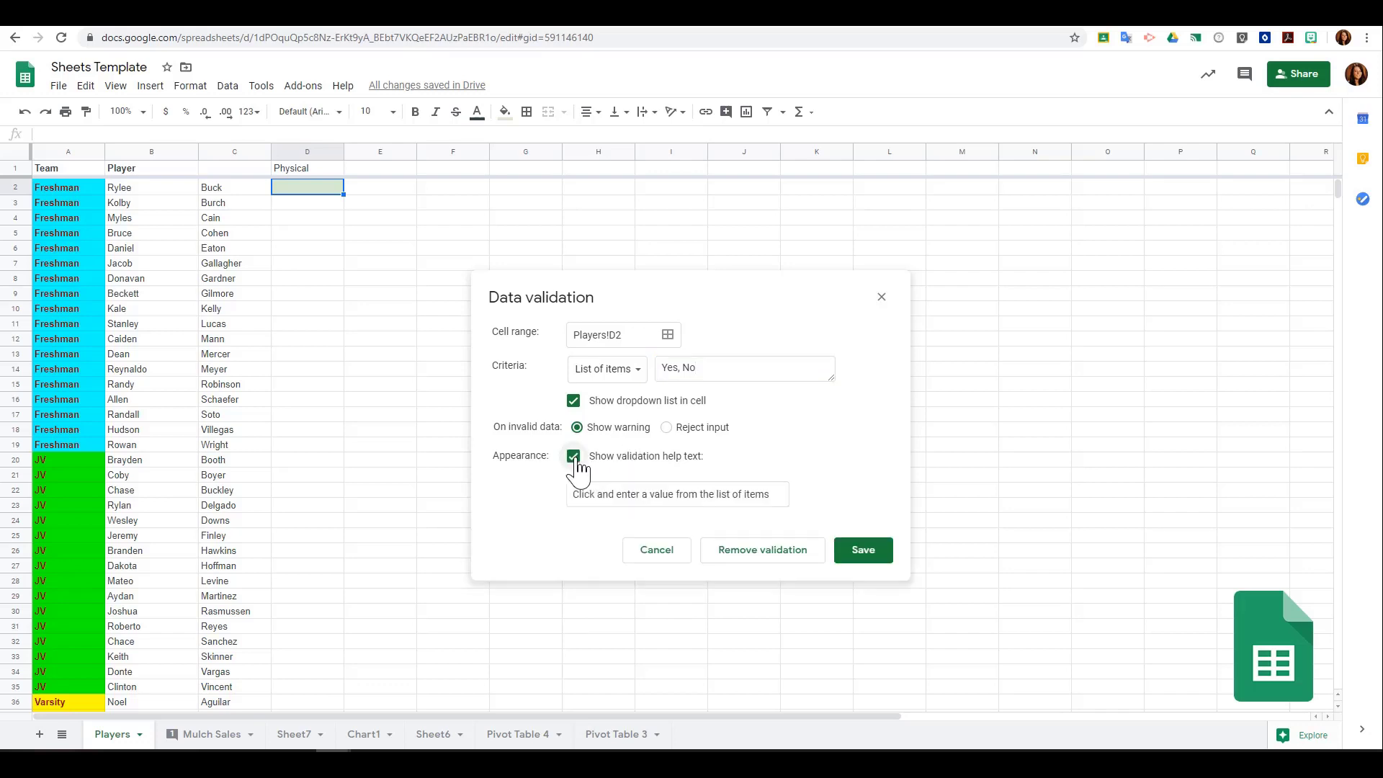
pyautogui.tripleClick(671, 496)
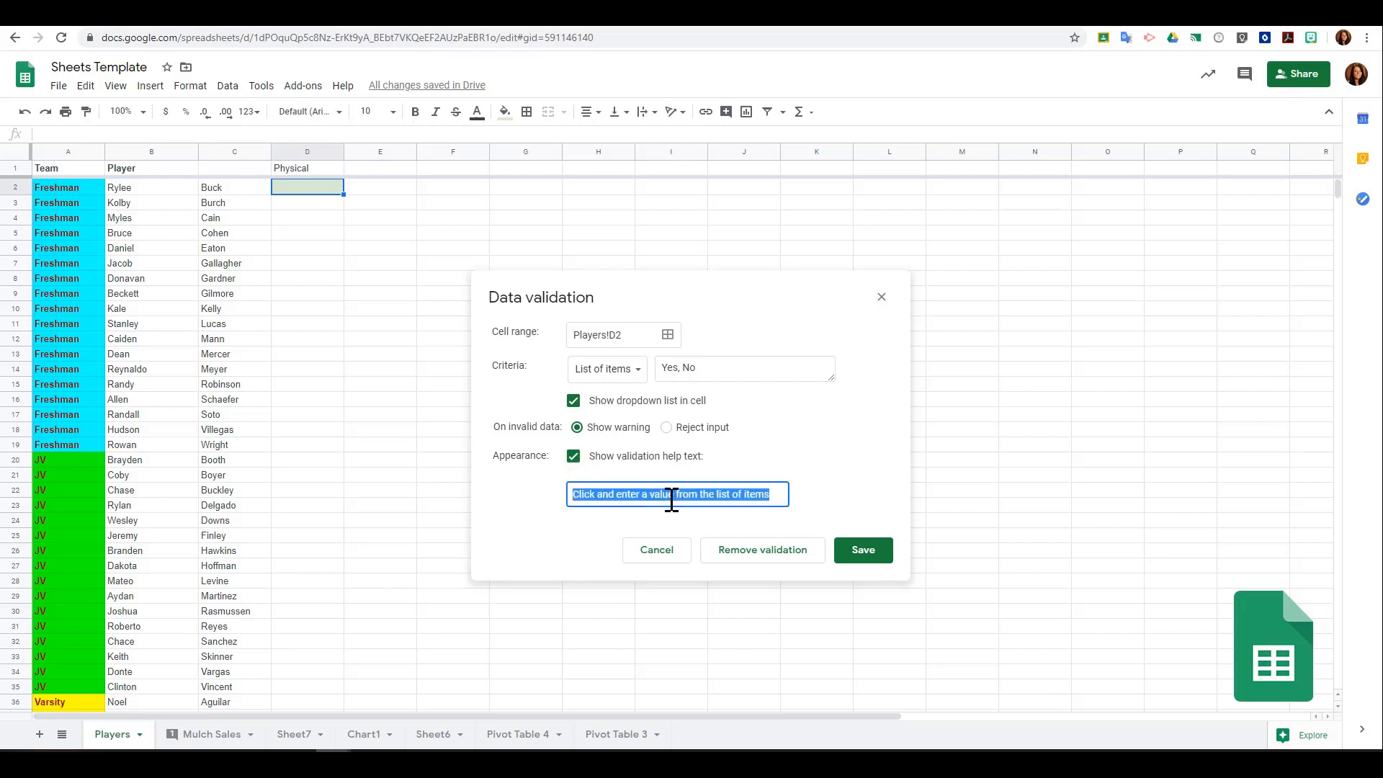
pyautogui.write('The value must be yes or no')
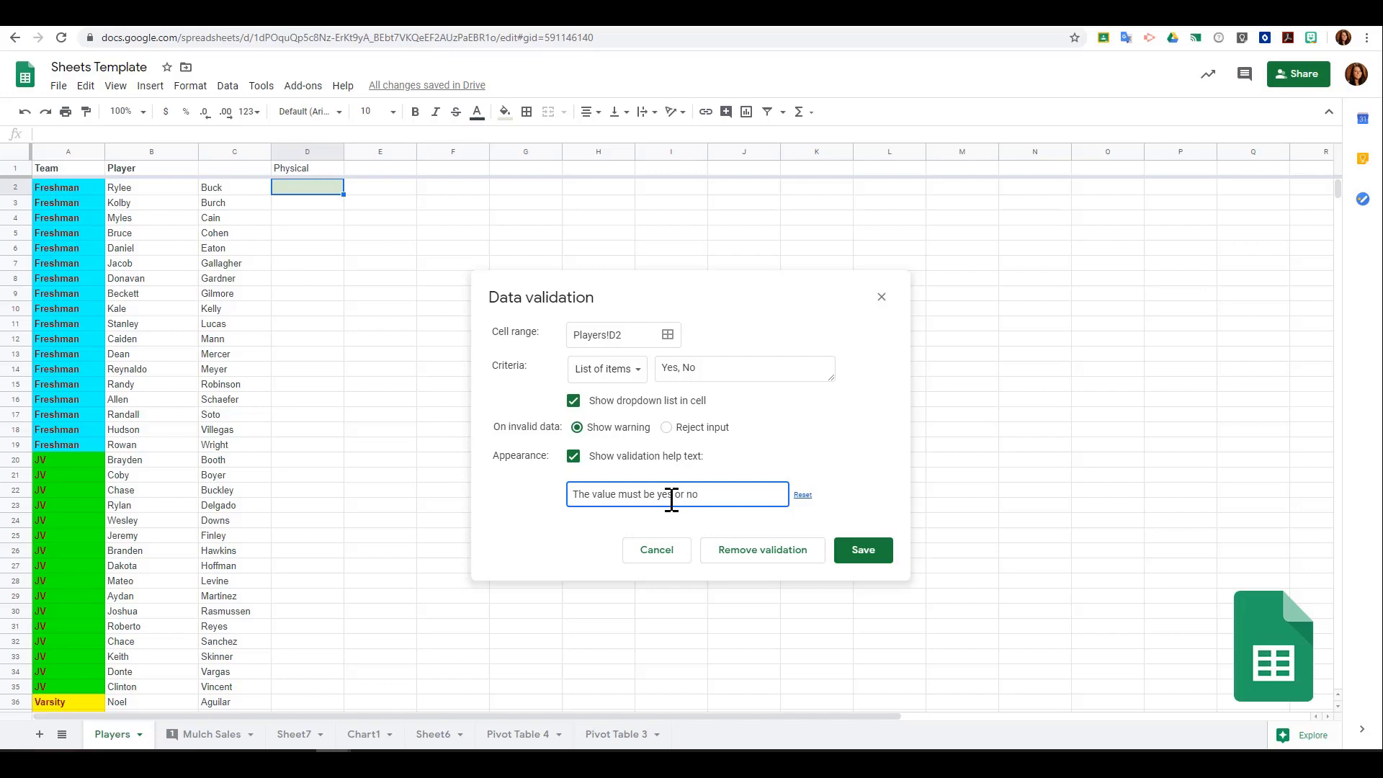
pyautogui.click(865, 551)
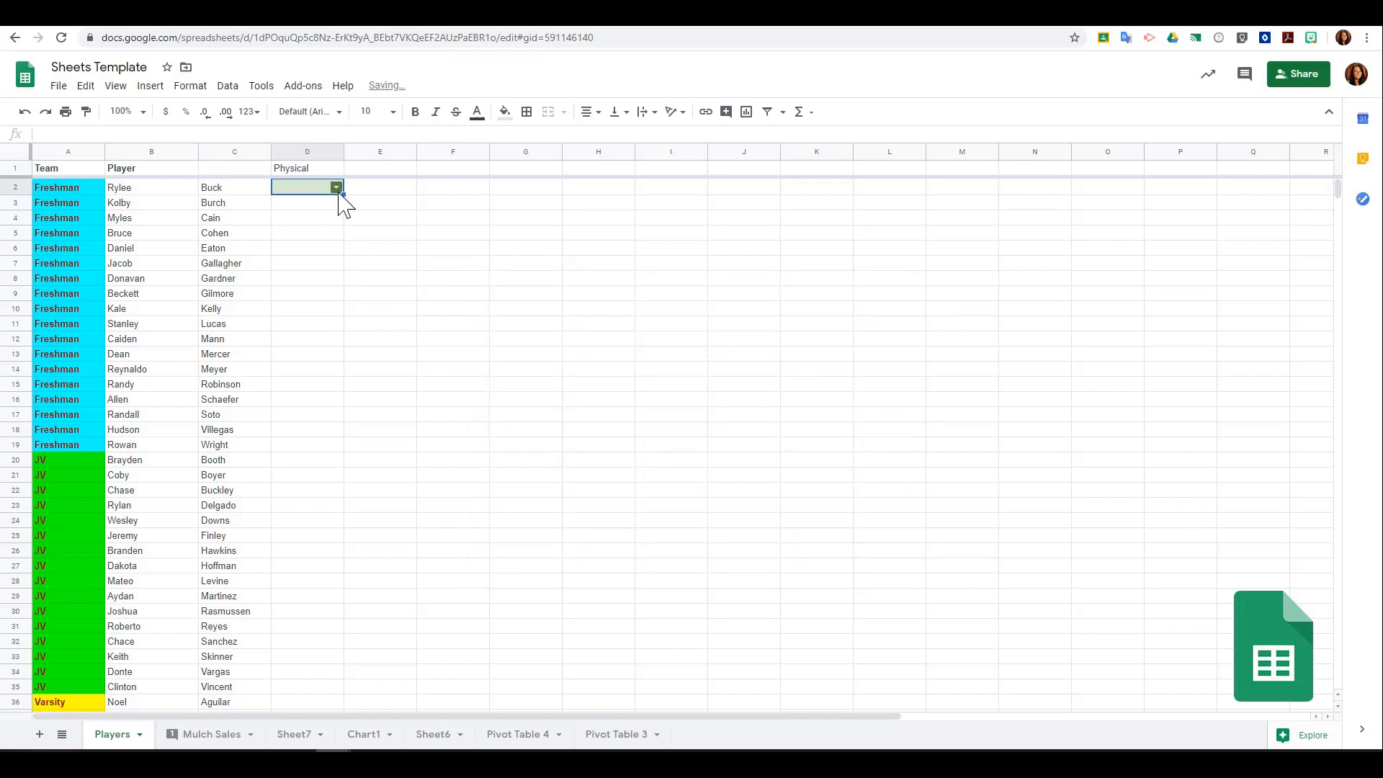
# Choose Yes from the dropdown in D2 and display the cell's validation help text
pyautogui.click(337, 188)
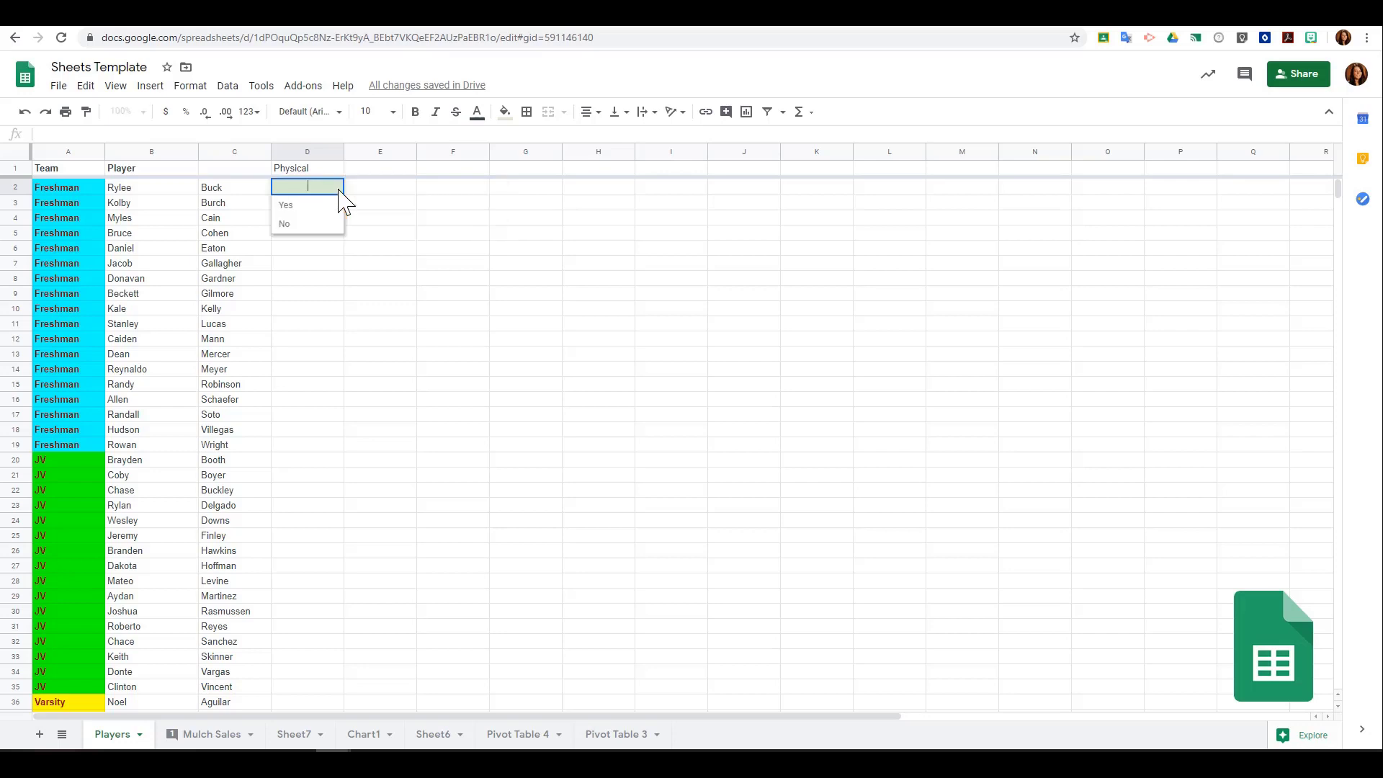
pyautogui.click(309, 192)
pyautogui.moveTo(315, 188)
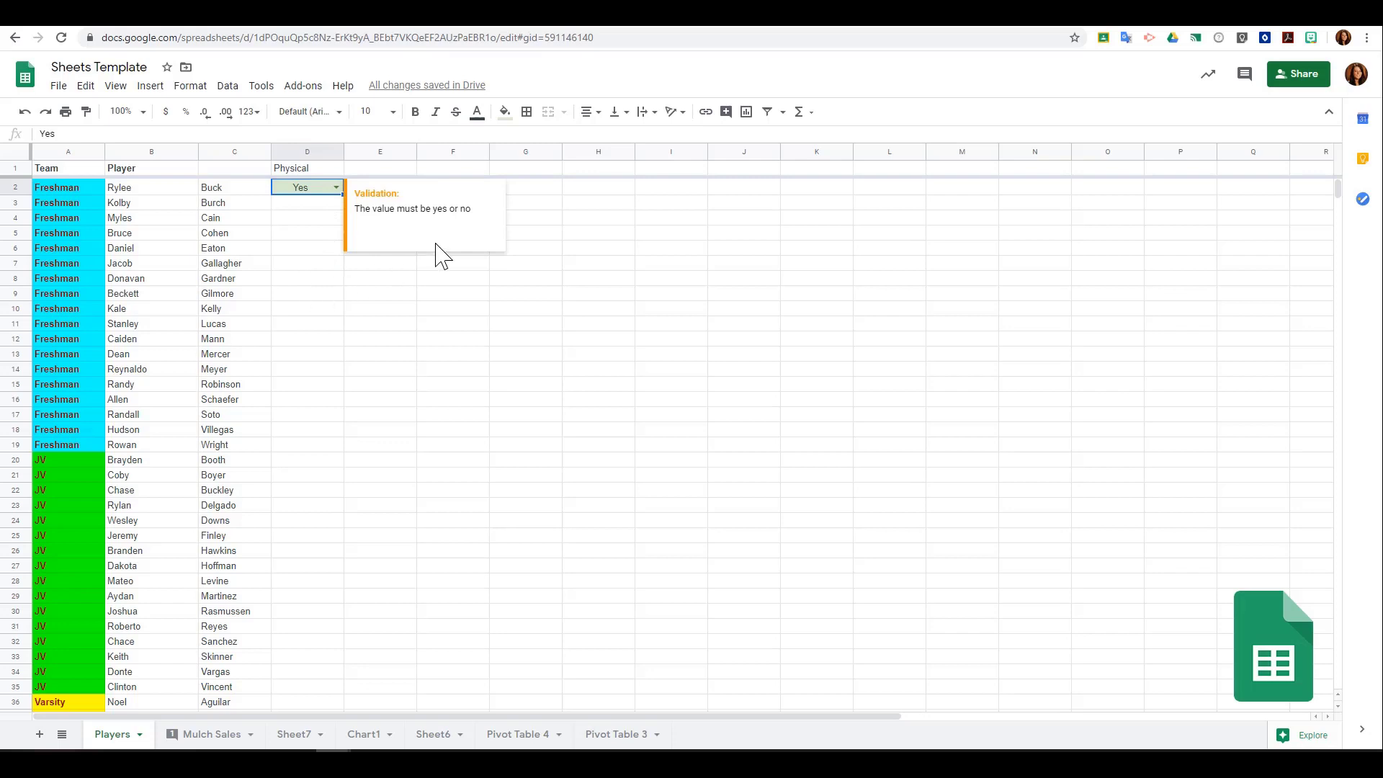
pyautogui.click(462, 298)
# Fill the D2 dropdown down the Physical column to D60 and clear the copied values from D2:D60
pyautogui.click(312, 191)
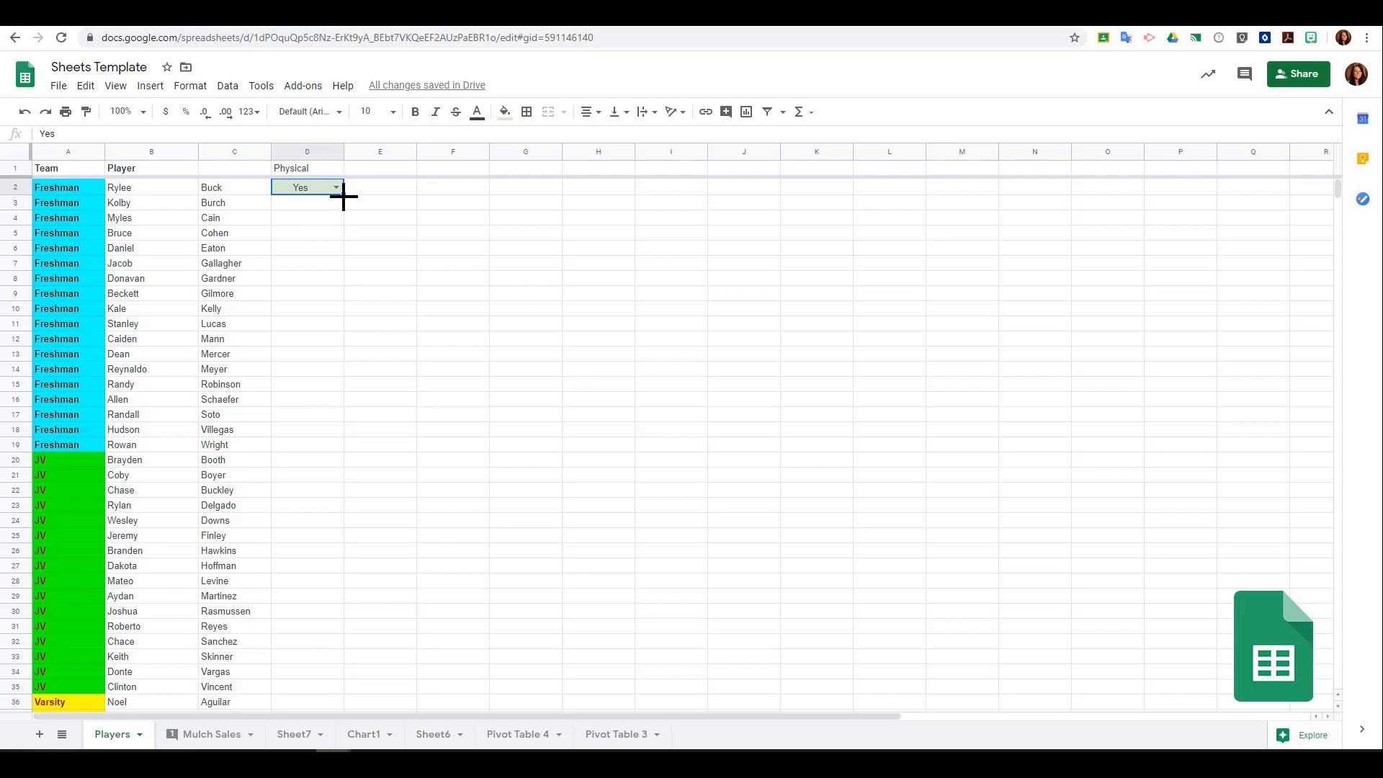
pyautogui.moveTo(343, 194); pyautogui.dragTo(334, 487)
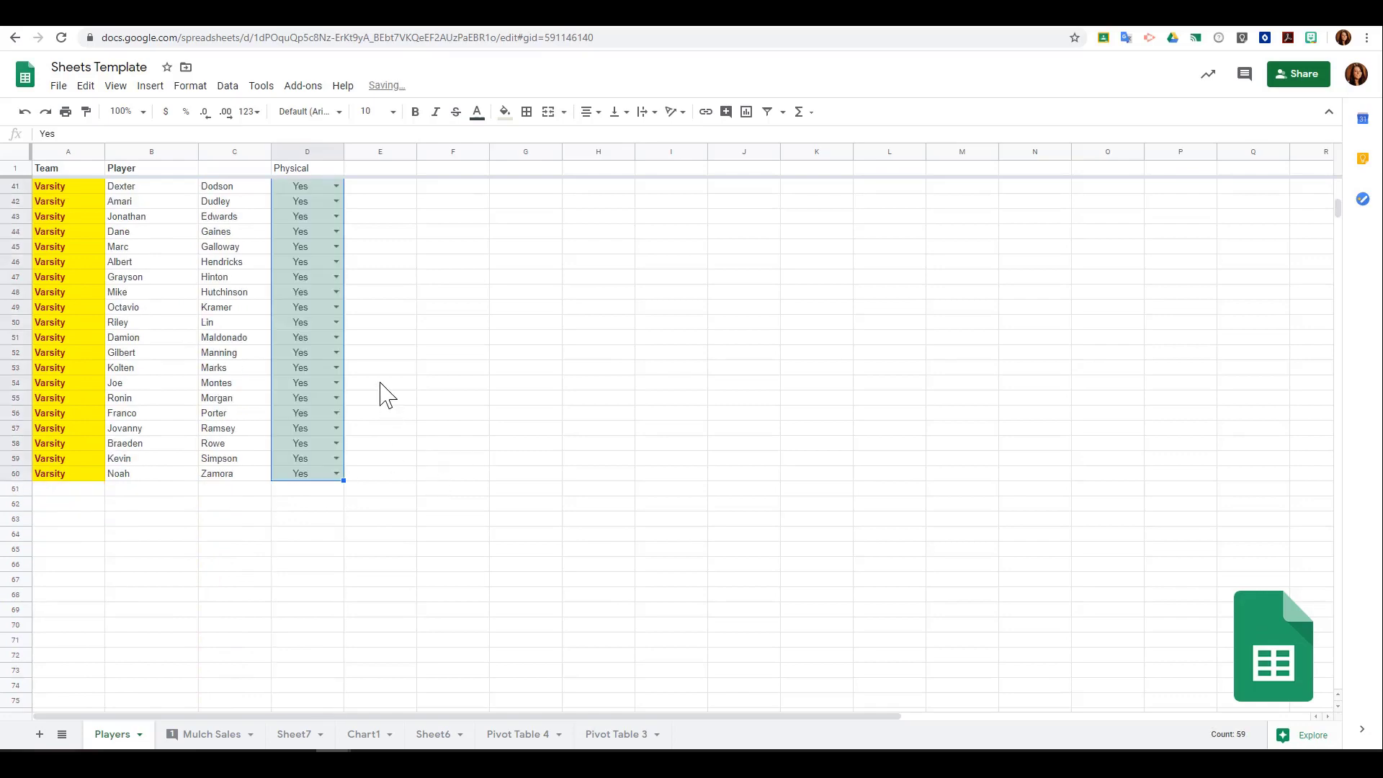
pyautogui.scroll(8, 380, 392)
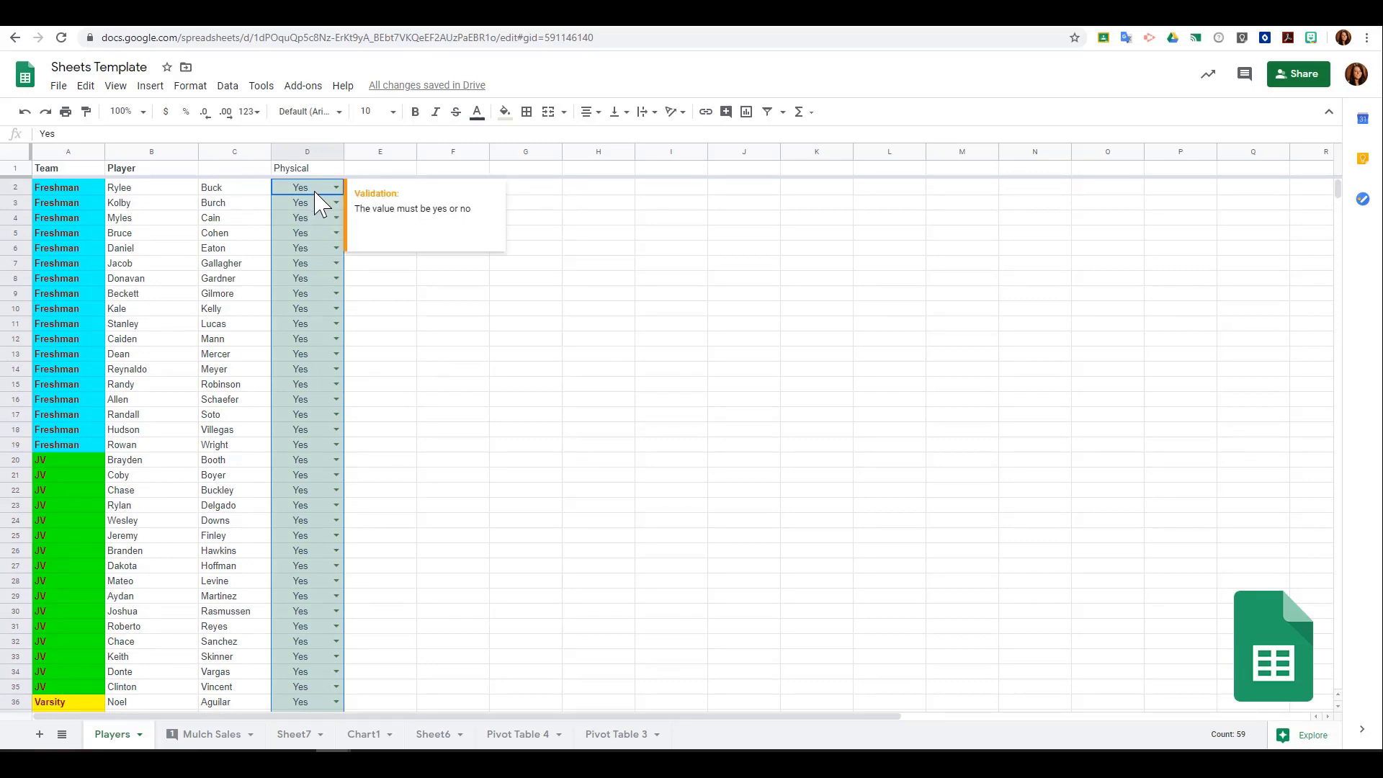
pyautogui.press('Delete')
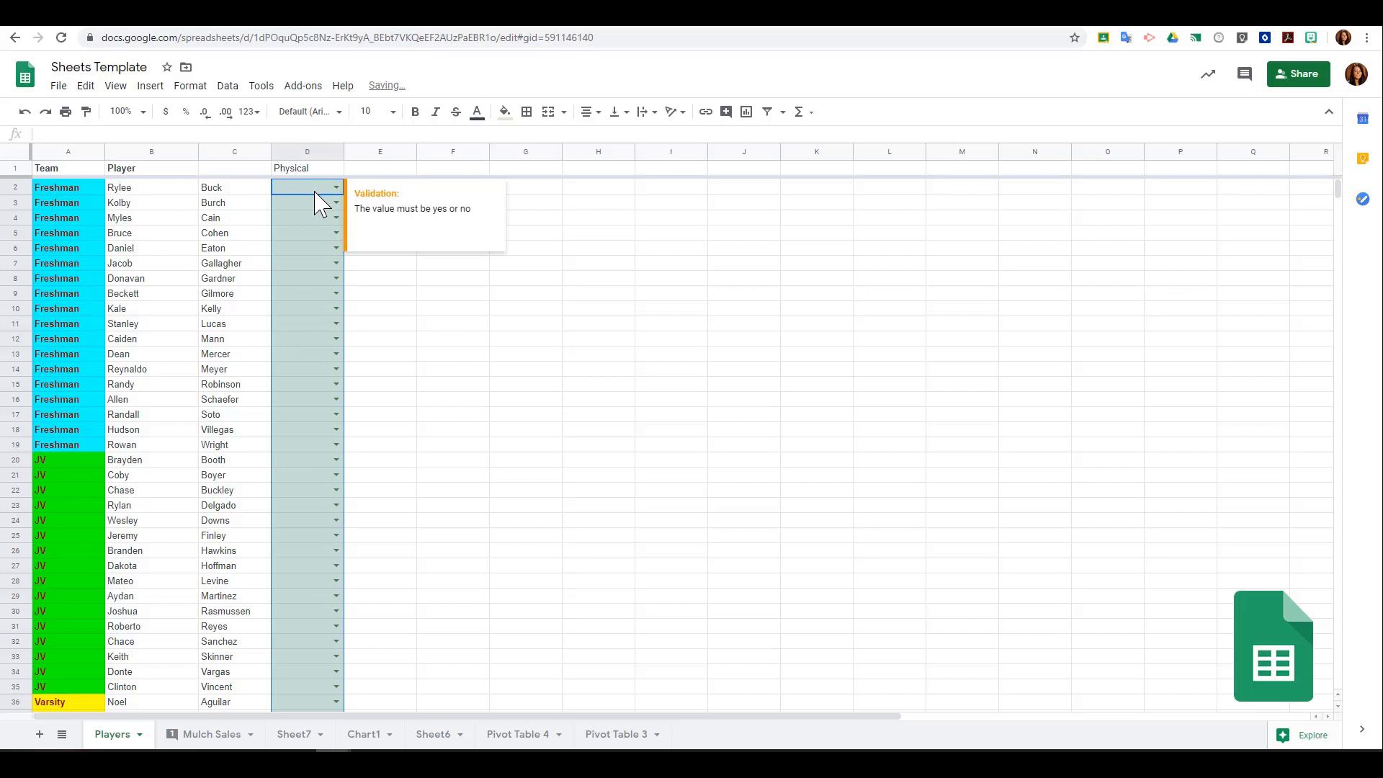
pyautogui.click(382, 294)
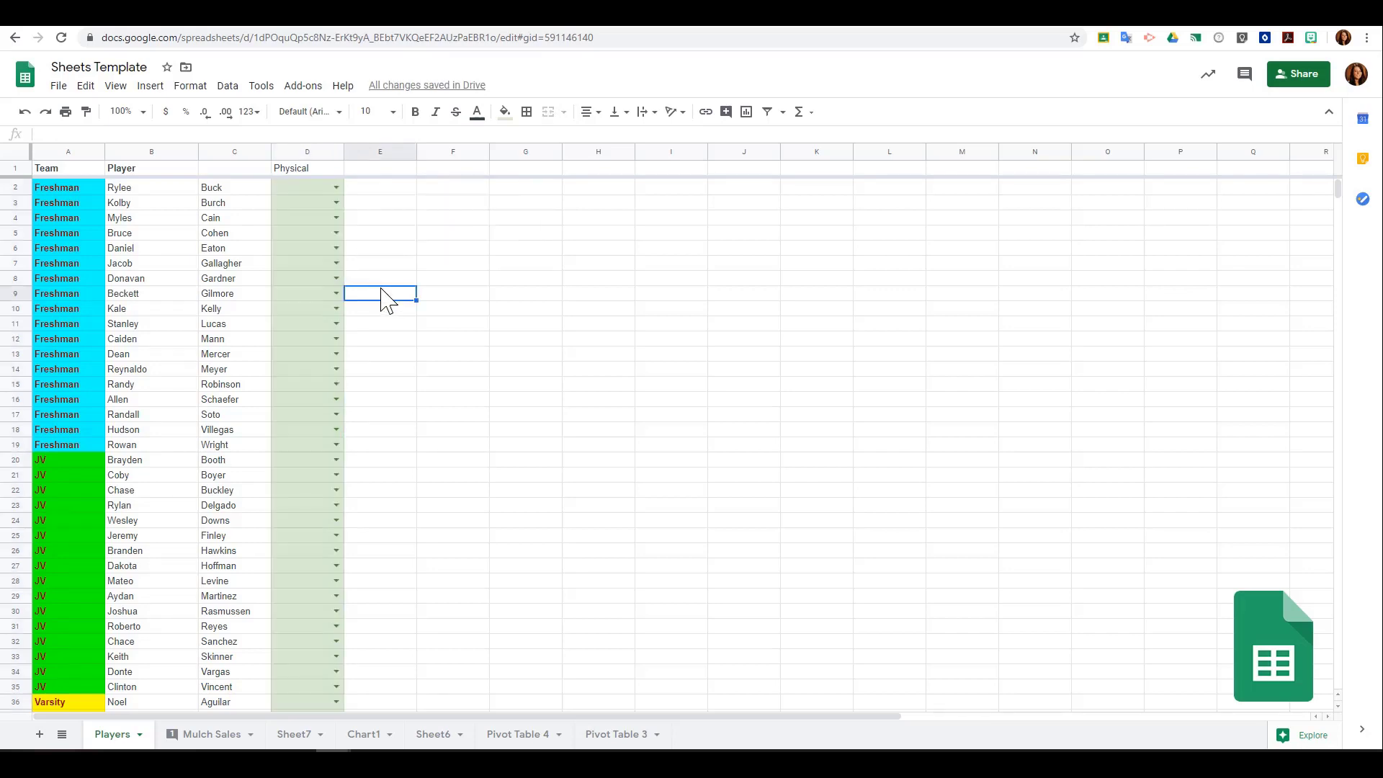
# Set the Physical value to No in D2 and to Yes in D3, D4 and D5
pyautogui.click(335, 188)
pyautogui.click(306, 223)
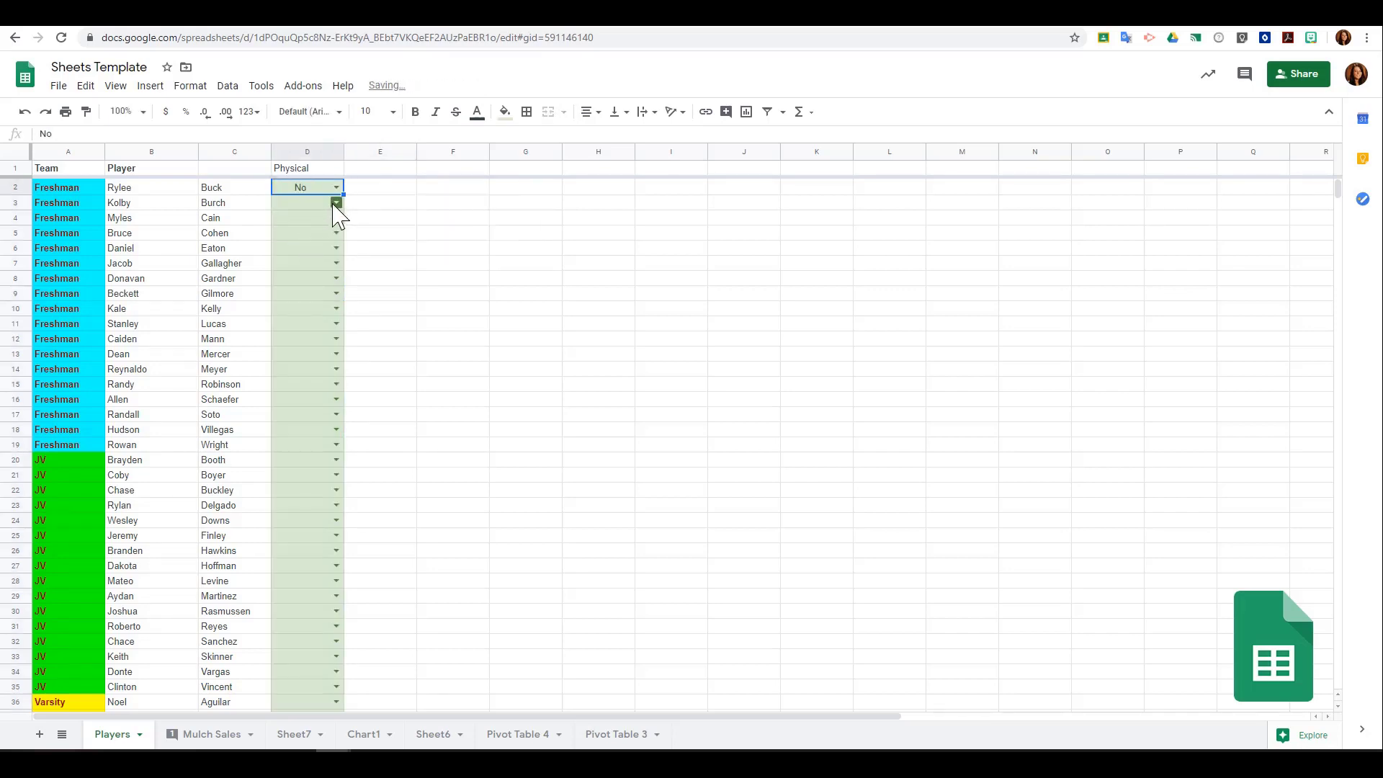
pyautogui.click(336, 203)
pyautogui.click(309, 219)
pyautogui.click(336, 217)
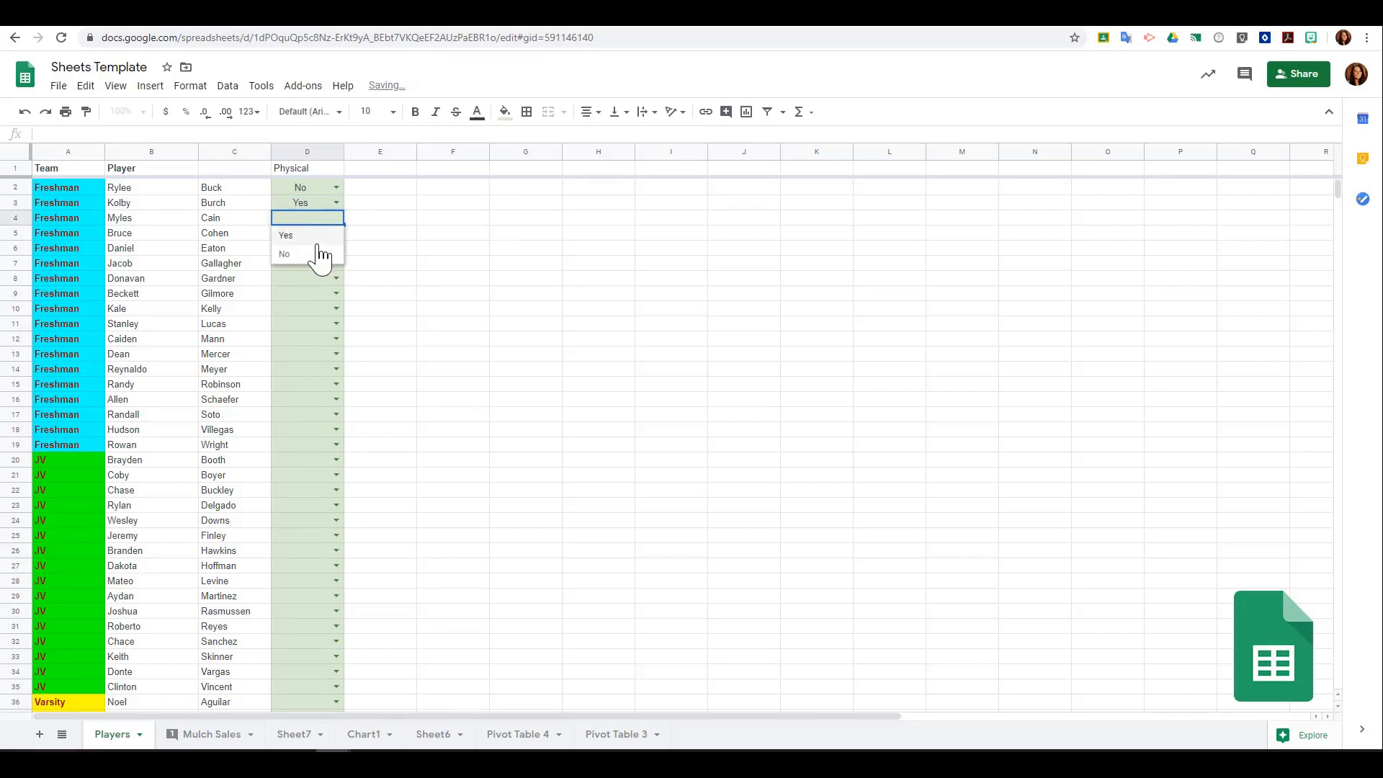
pyautogui.click(286, 235)
pyautogui.click(425, 309)
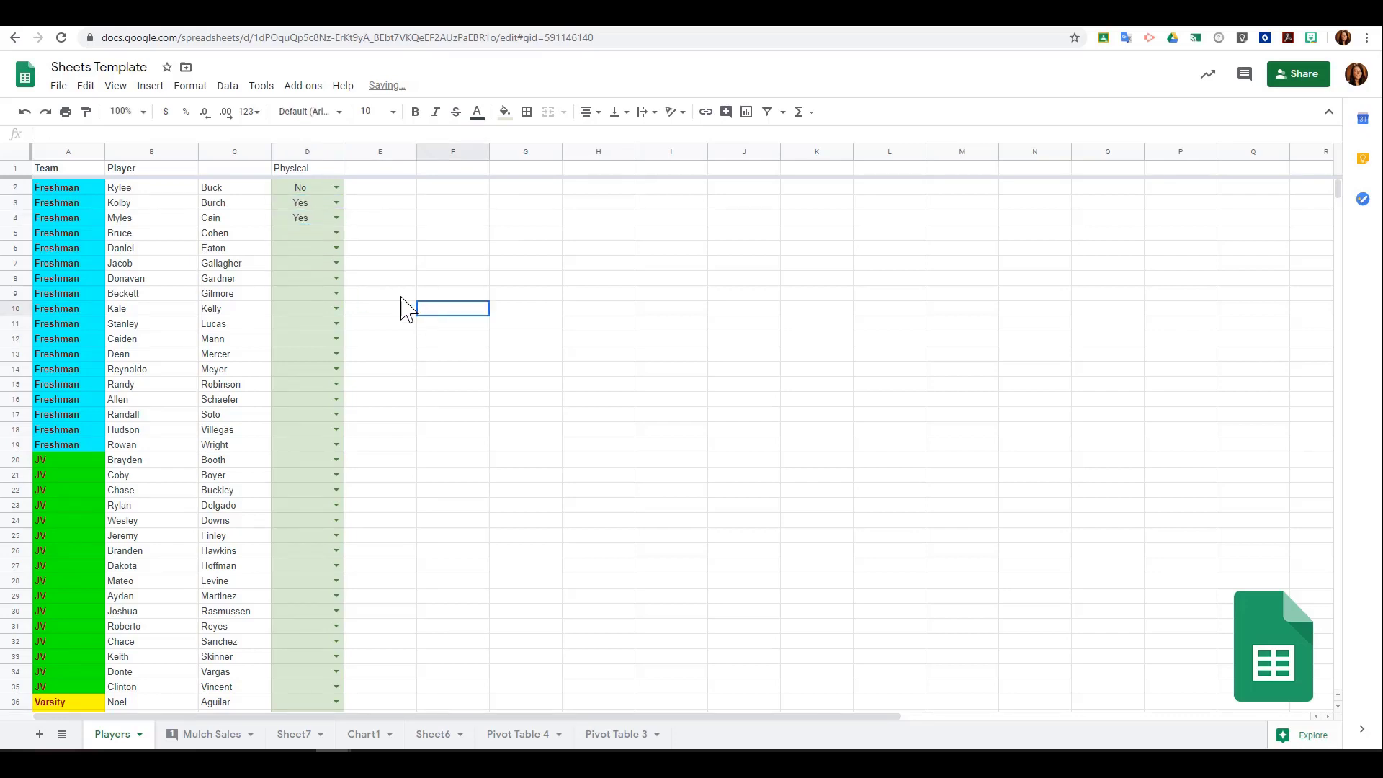
pyautogui.doubleClick(305, 235)
pyautogui.write('Yes')
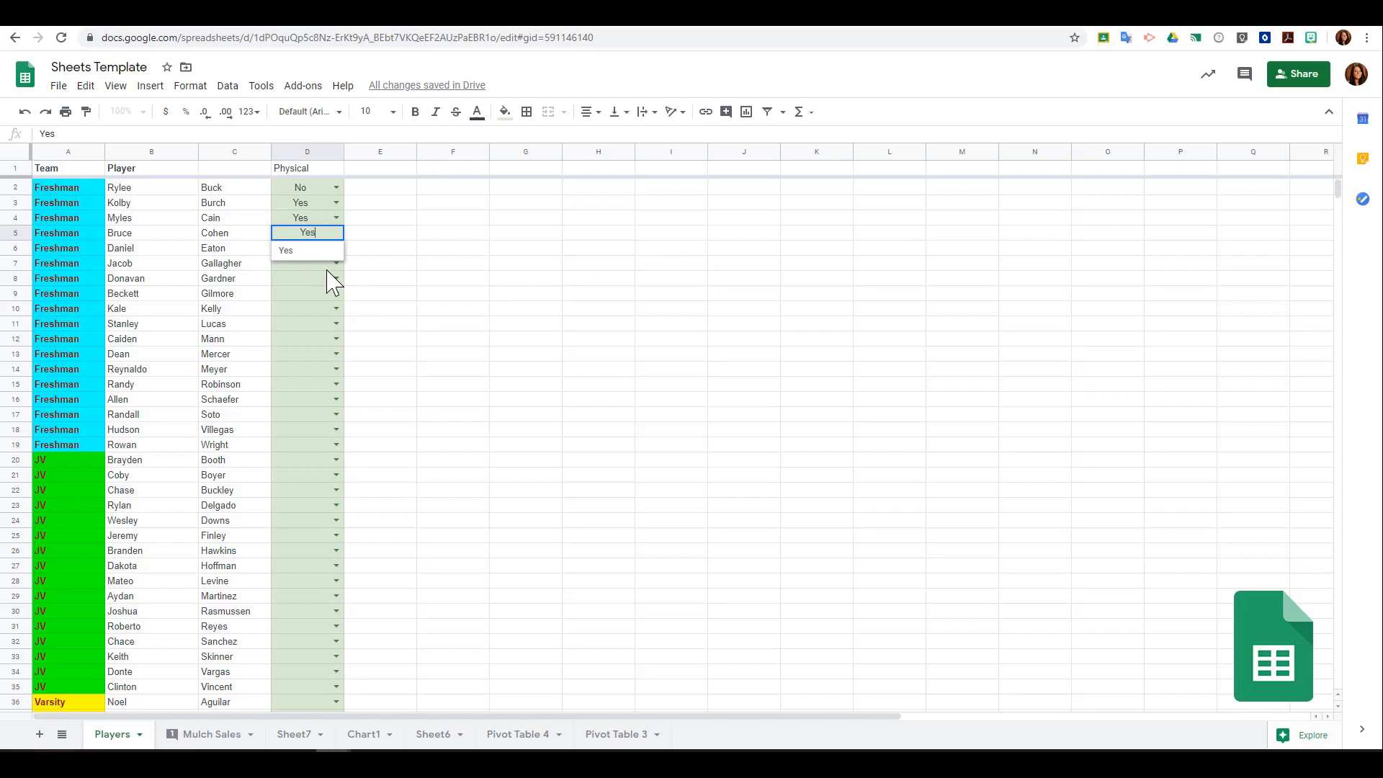
pyautogui.press('Return')
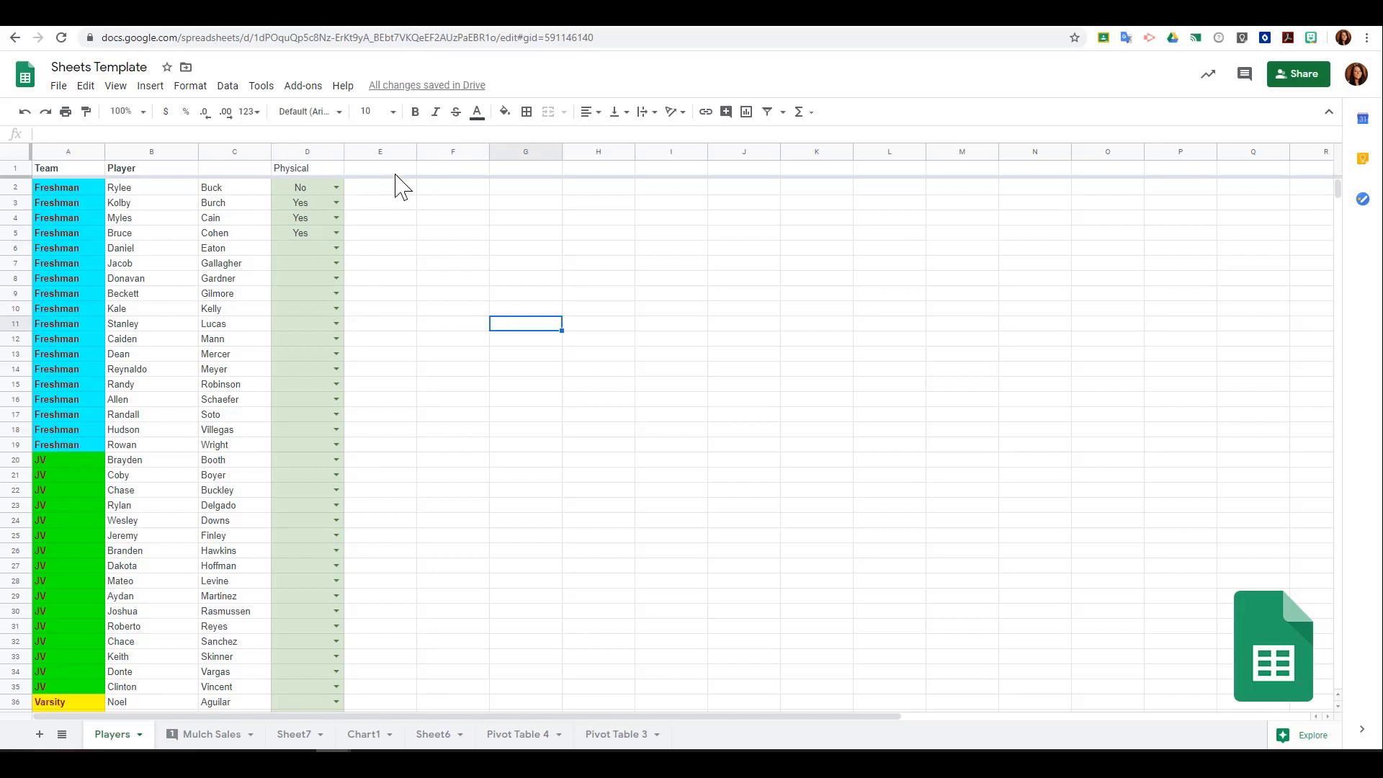
# Enter the header Age in cell E1
pyautogui.click(402, 170)
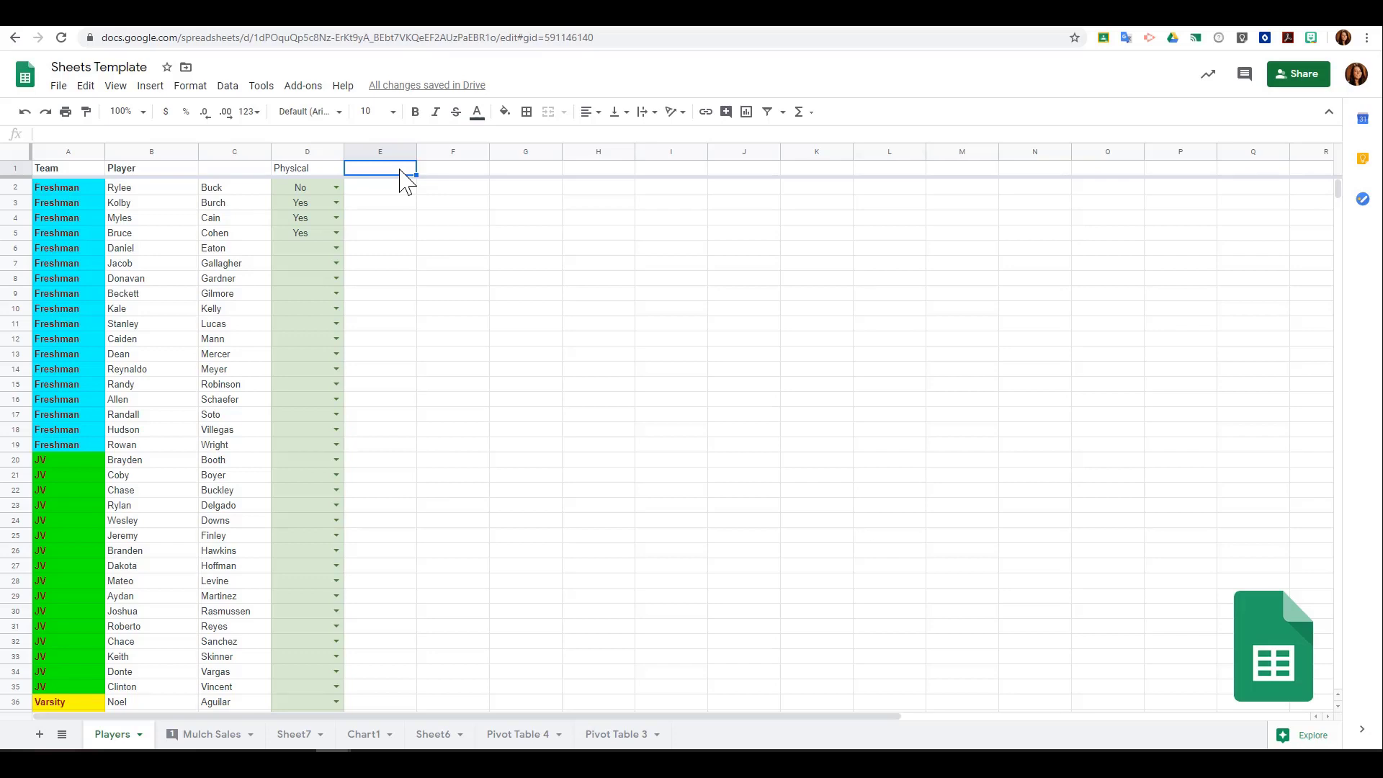
pyautogui.write('Age')
pyautogui.click(384, 186)
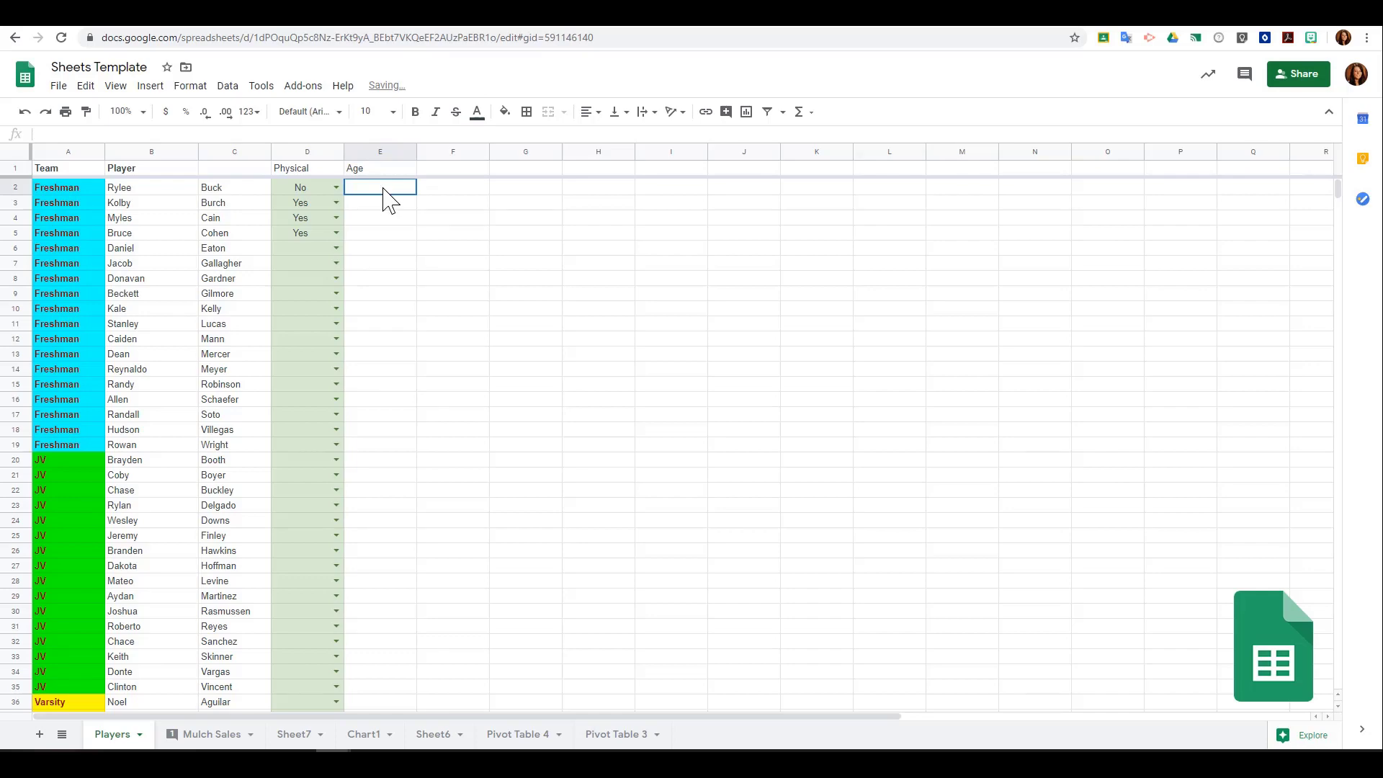
# Select the Age cells E2:E60 and open the data validation settings for them
pyautogui.moveTo(382, 188); pyautogui.dragTo(401, 442)
pyautogui.scroll(-2, 379, 297)
pyautogui.scroll(-6, 386, 377)
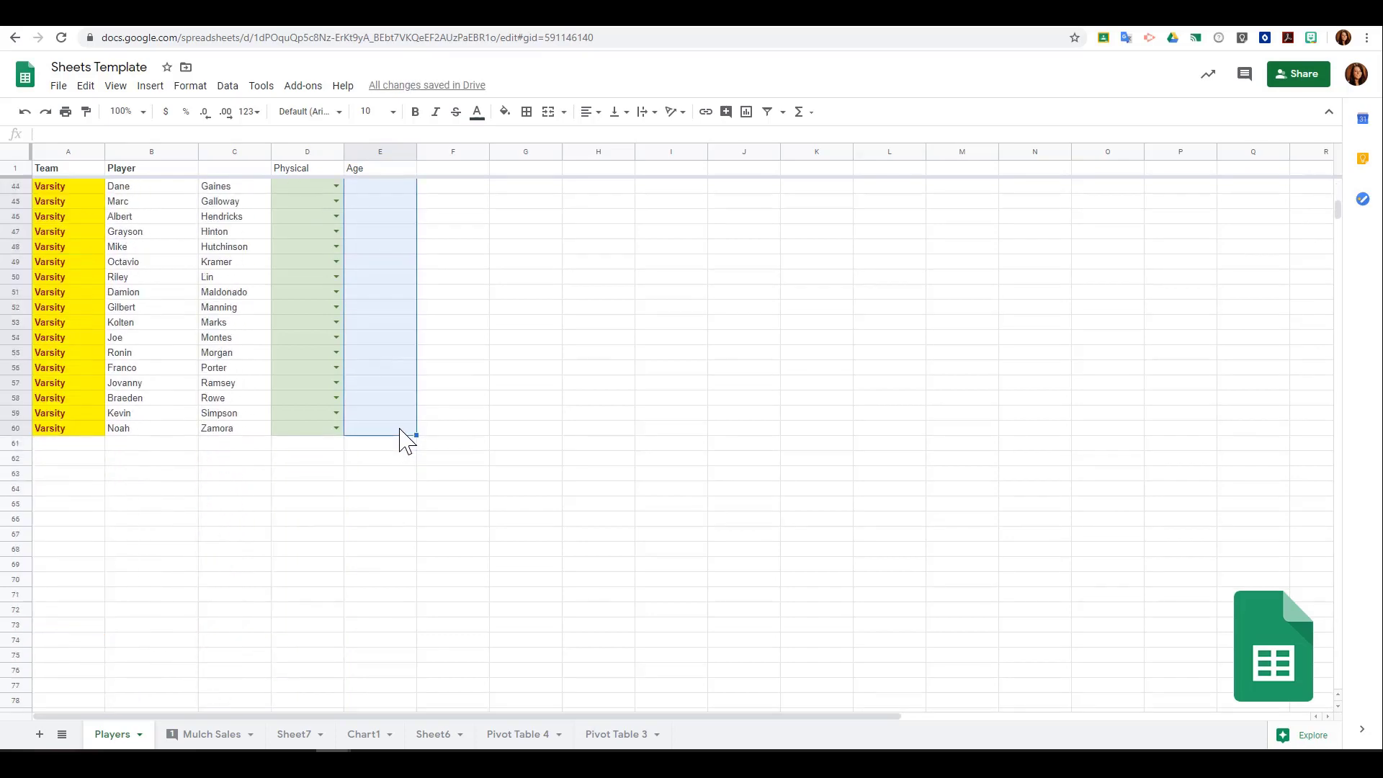
pyautogui.scroll(6, 404, 417)
pyautogui.scroll(4, 404, 417)
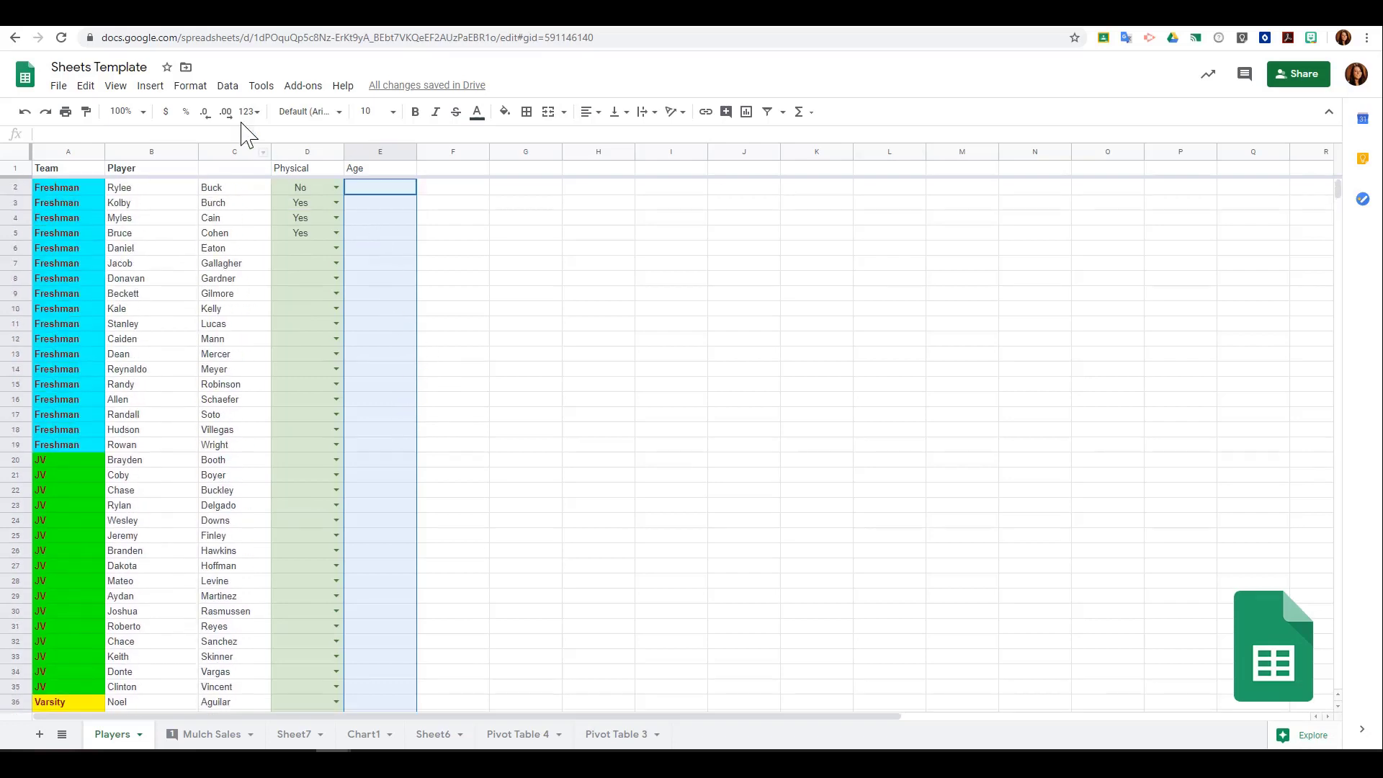
pyautogui.click(227, 86)
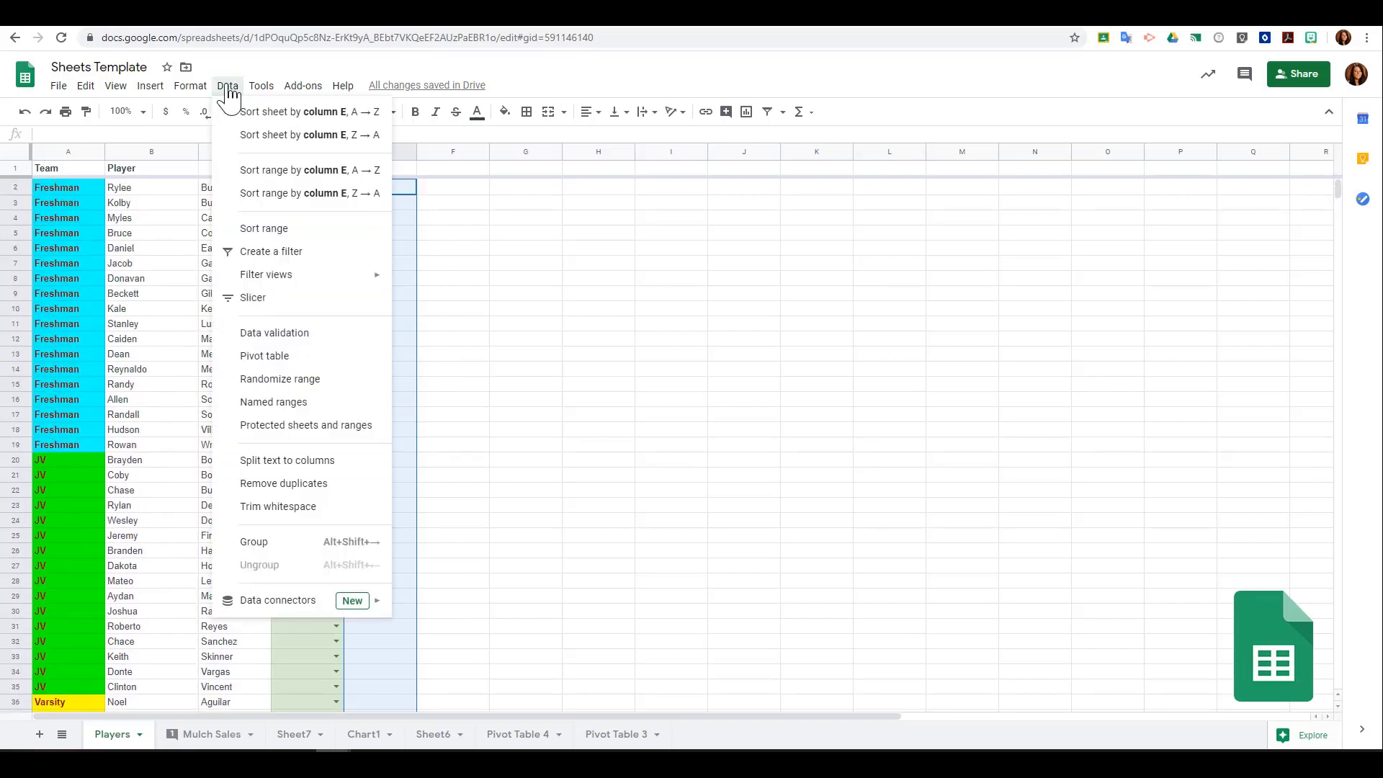
pyautogui.click(375, 343)
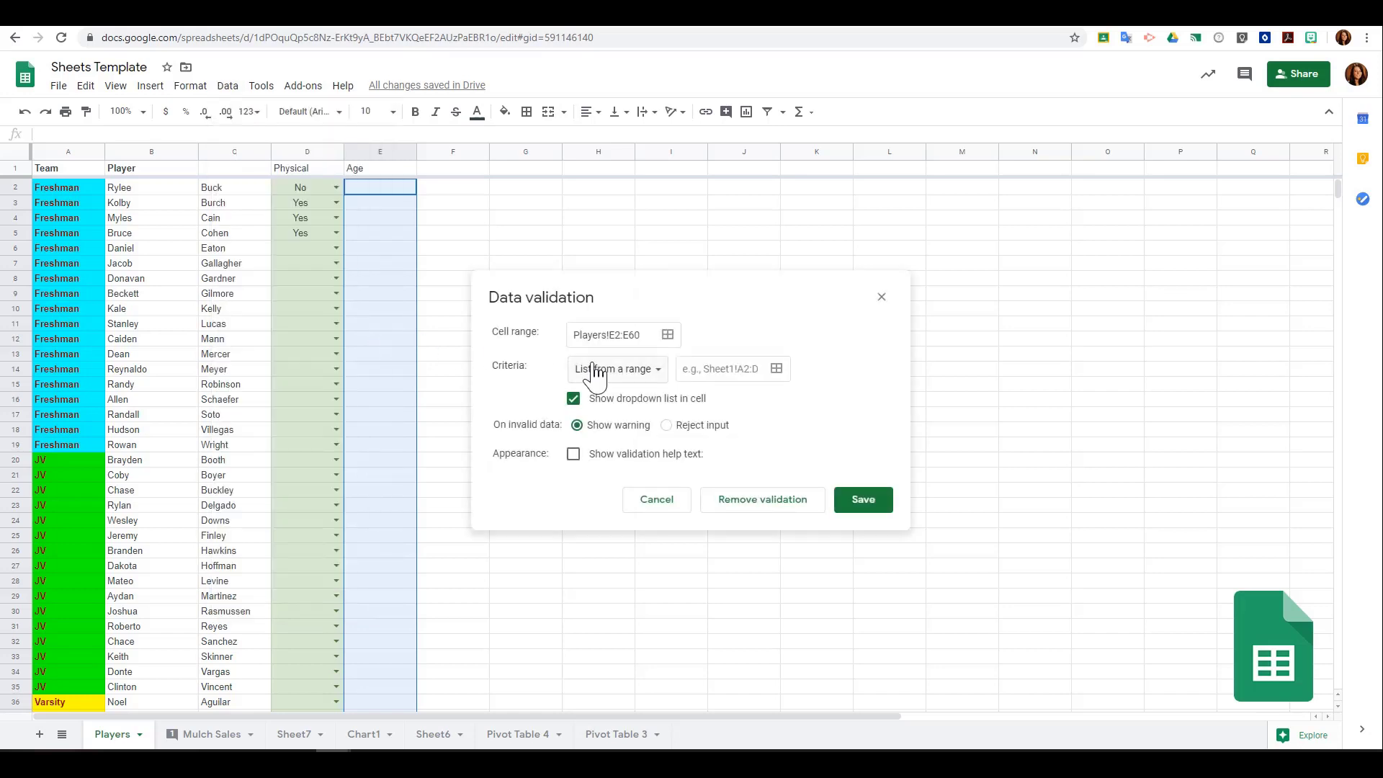
# Restrict E2:E60 to numbers between 5 and 20, reject invalid input, and save the validation rule
pyautogui.click(657, 371)
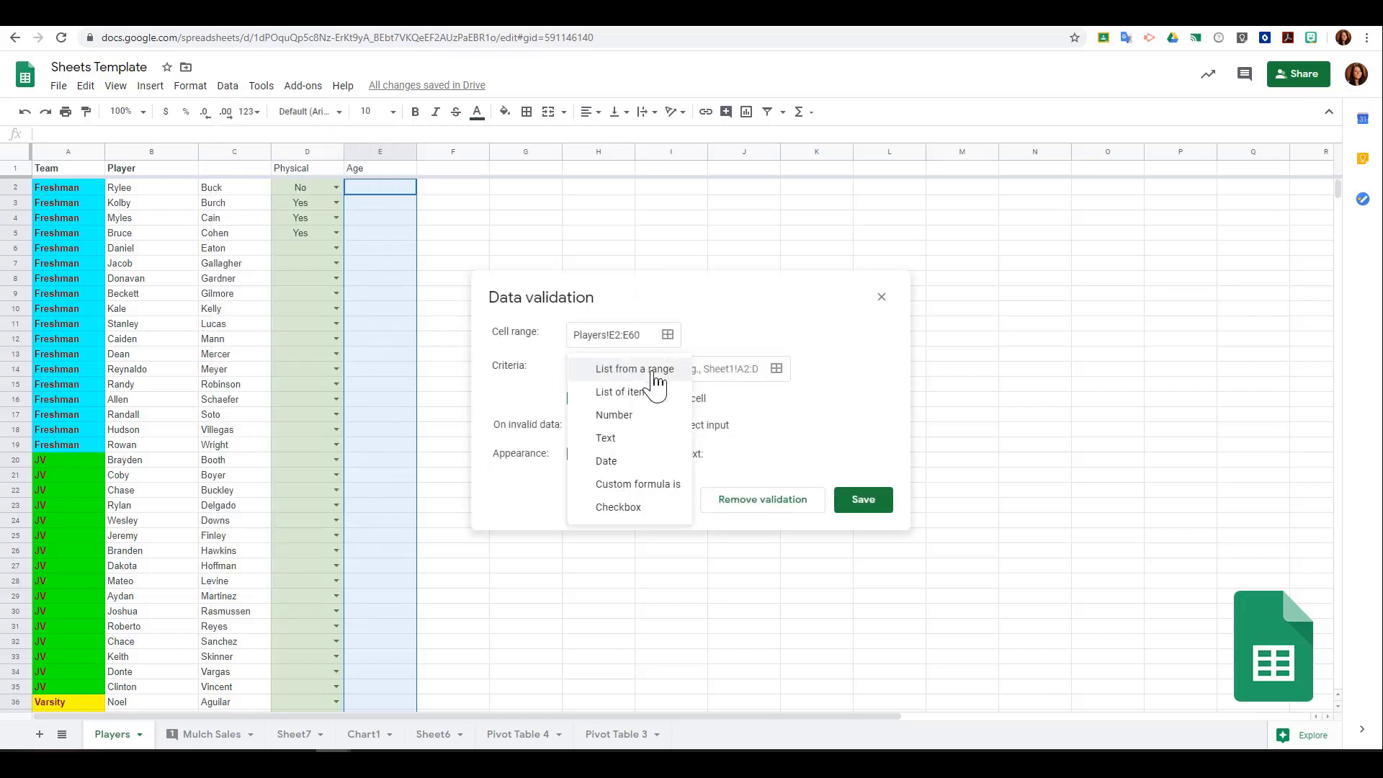
pyautogui.click(662, 416)
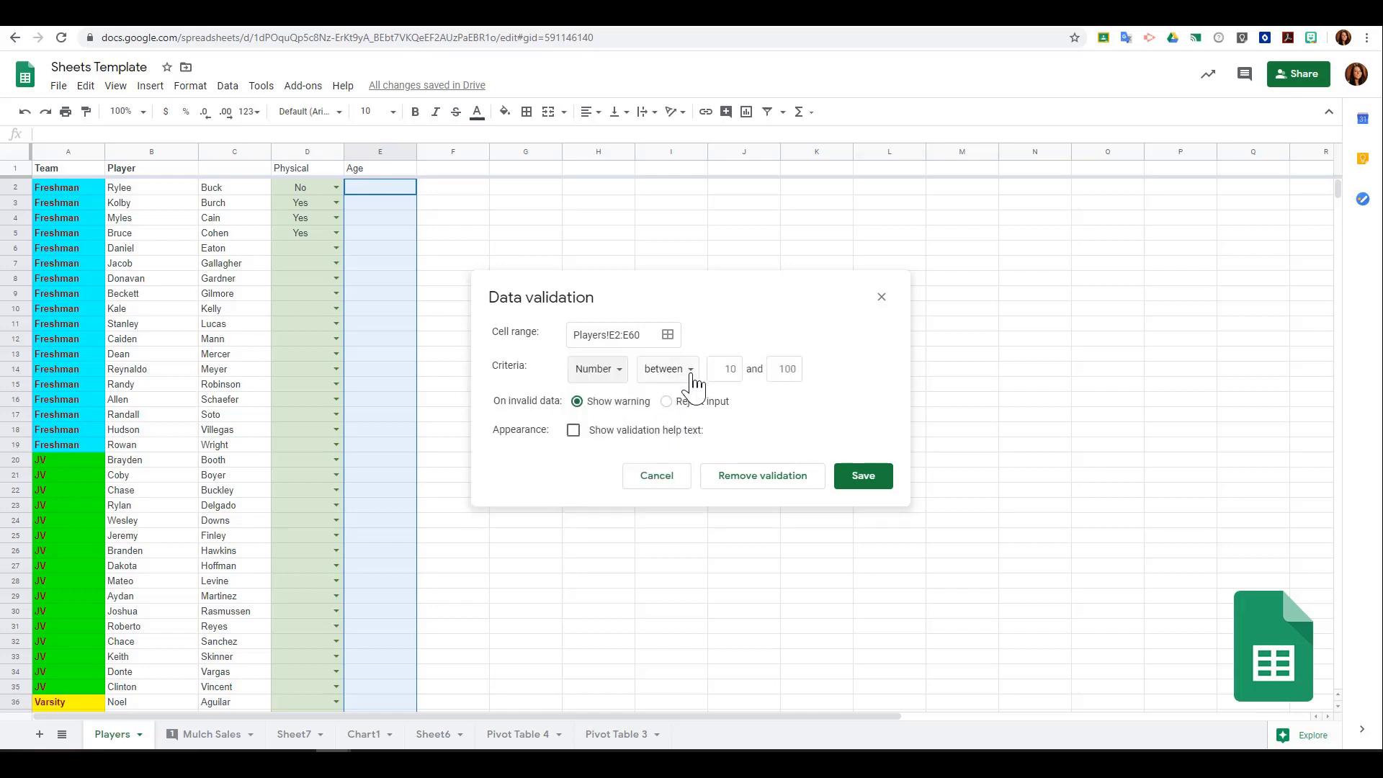
pyautogui.click(729, 369)
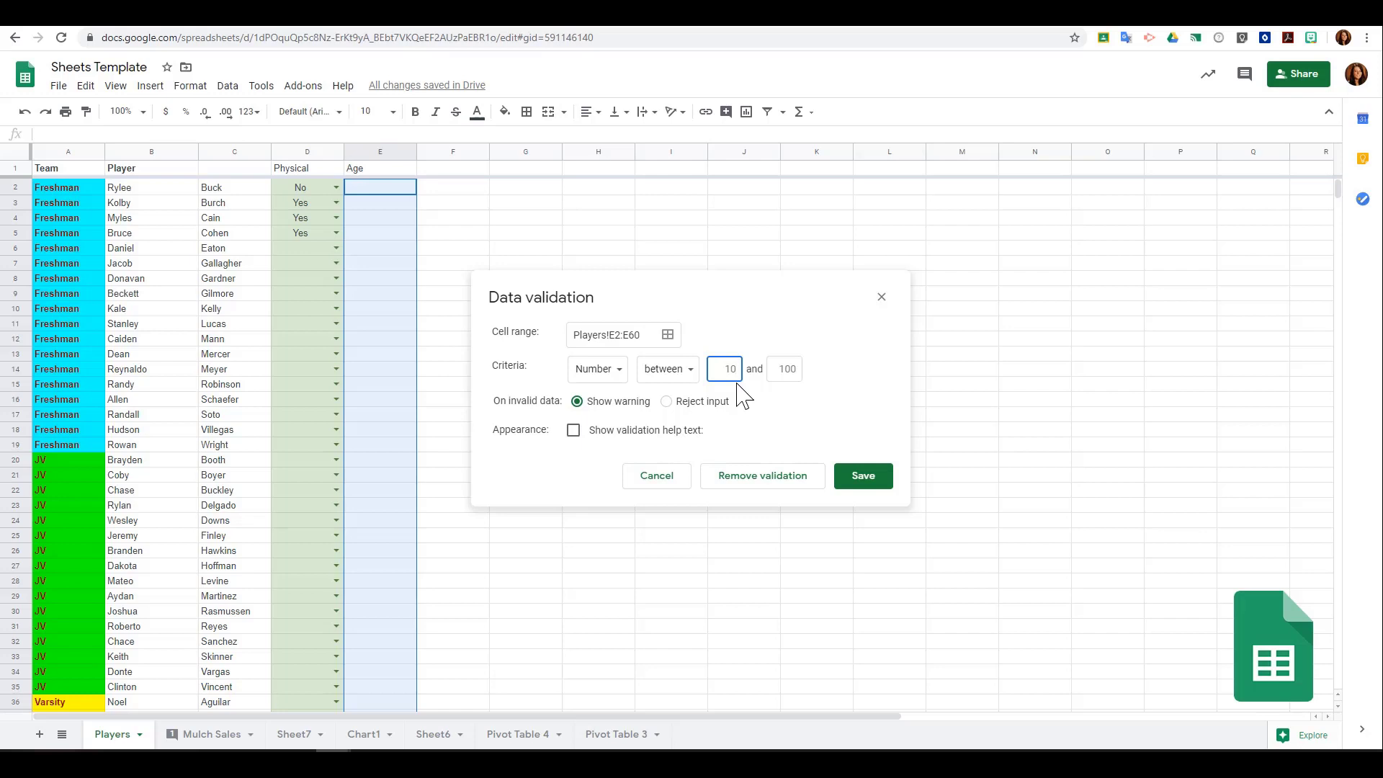
pyautogui.write('5')
pyautogui.click(788, 370)
pyautogui.write('20')
pyautogui.click(667, 402)
pyautogui.click(863, 476)
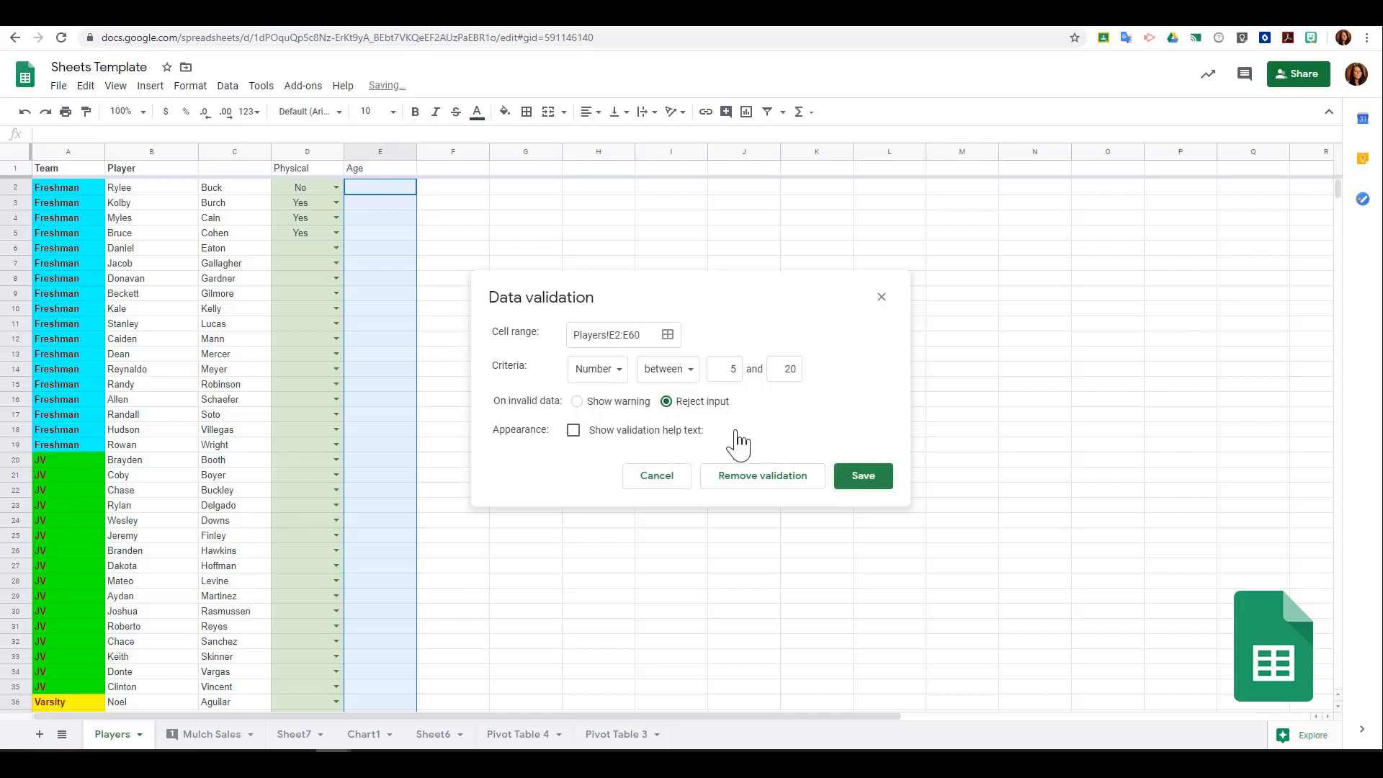
# Test the Age rule by trying to enter the word Fifteen in cell E2
pyautogui.click(412, 189)
pyautogui.write('F')
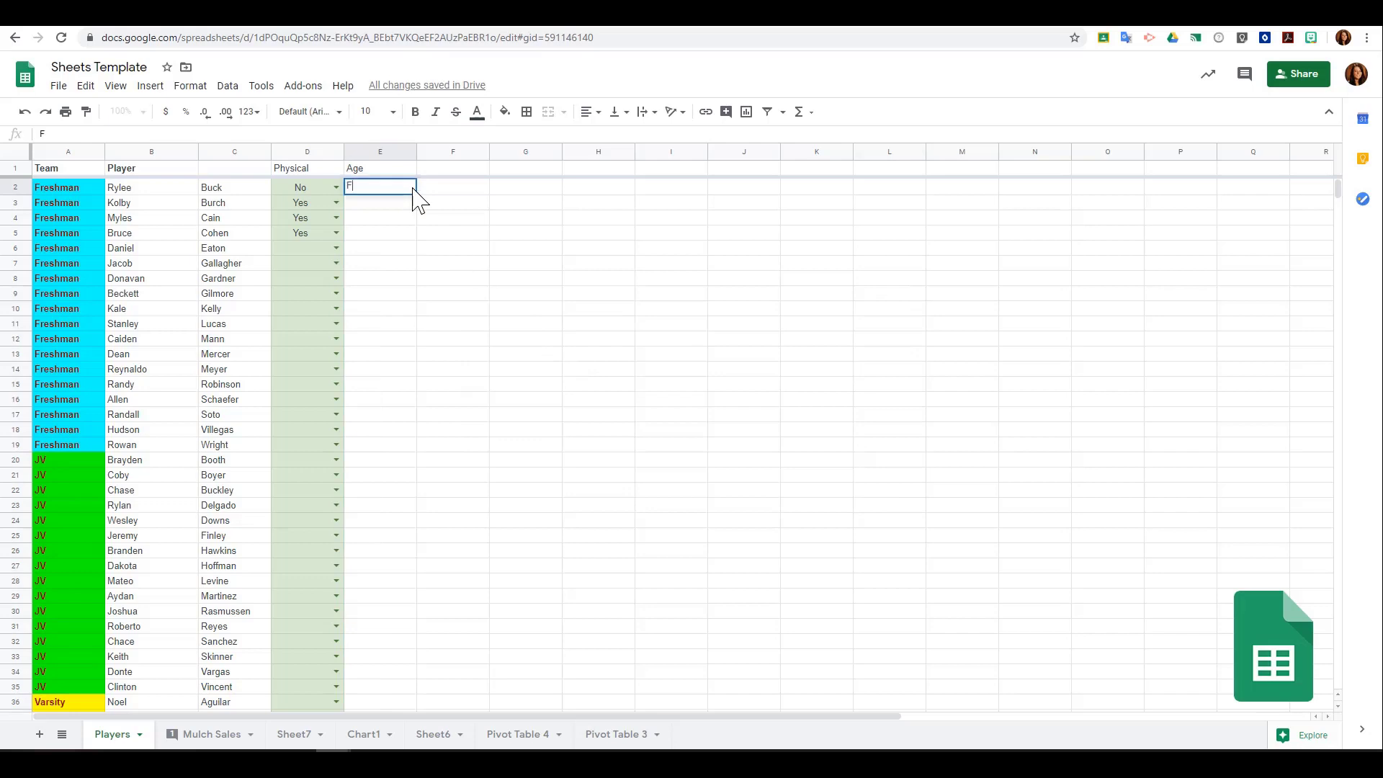
pyautogui.write('ifteen')
pyautogui.press('Return')
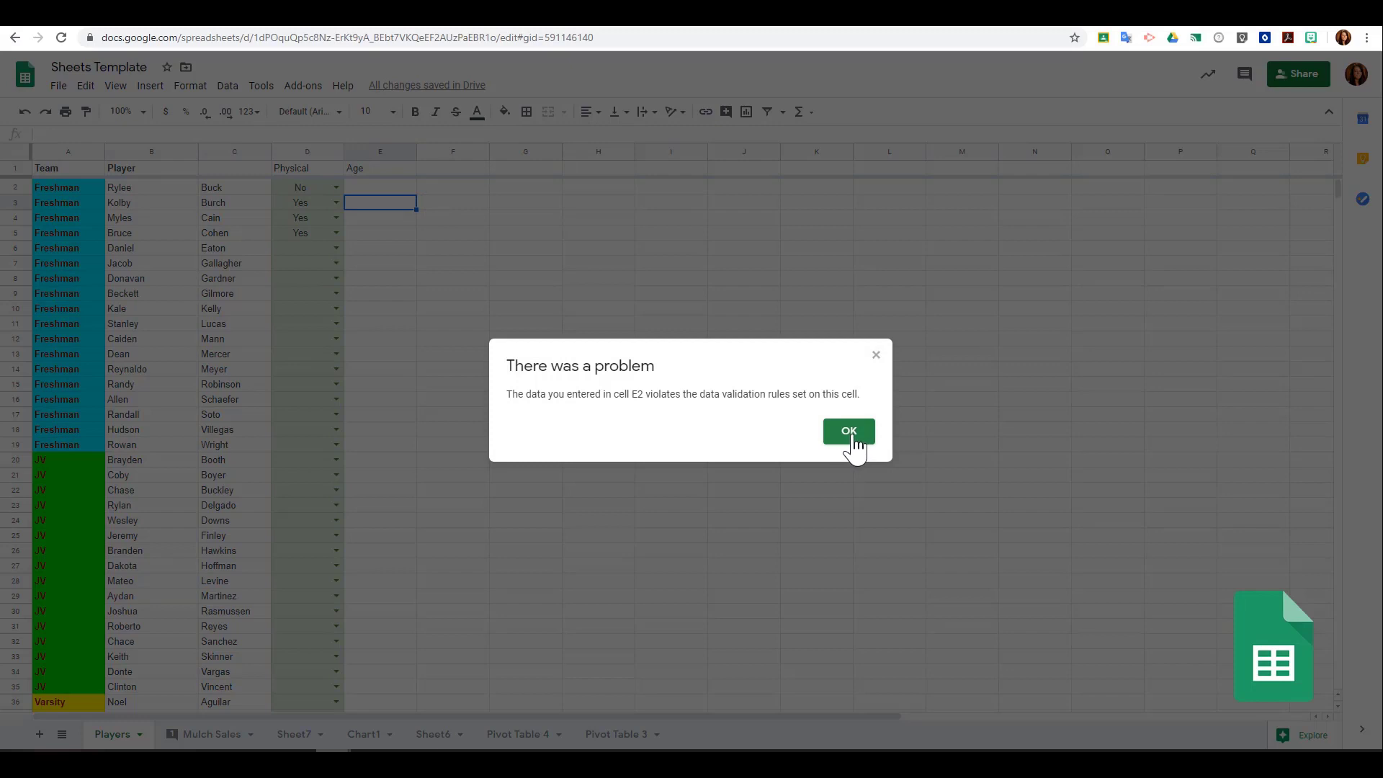
pyautogui.click(847, 434)
# Enter the age 15 as a number in cell E2
pyautogui.click(400, 190)
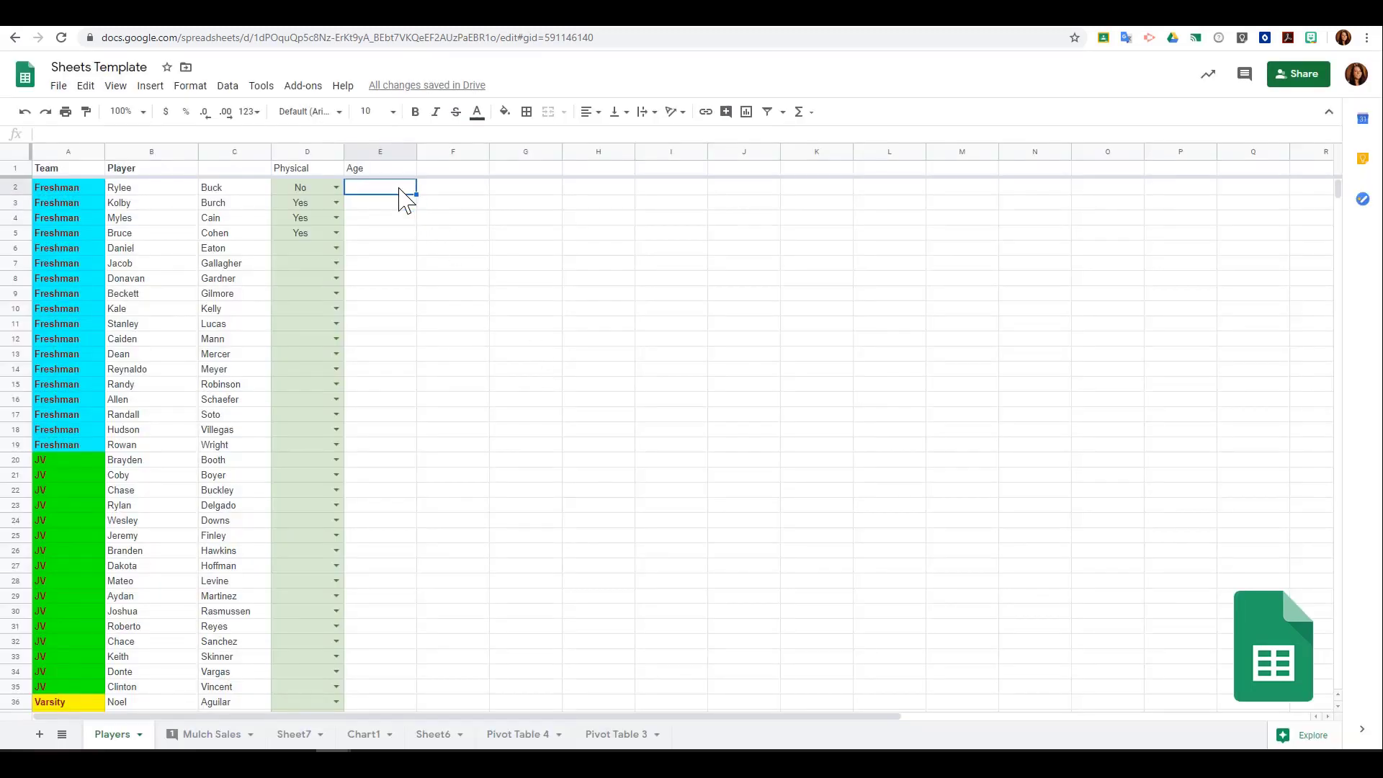
pyautogui.write('15')
pyautogui.click(395, 238)
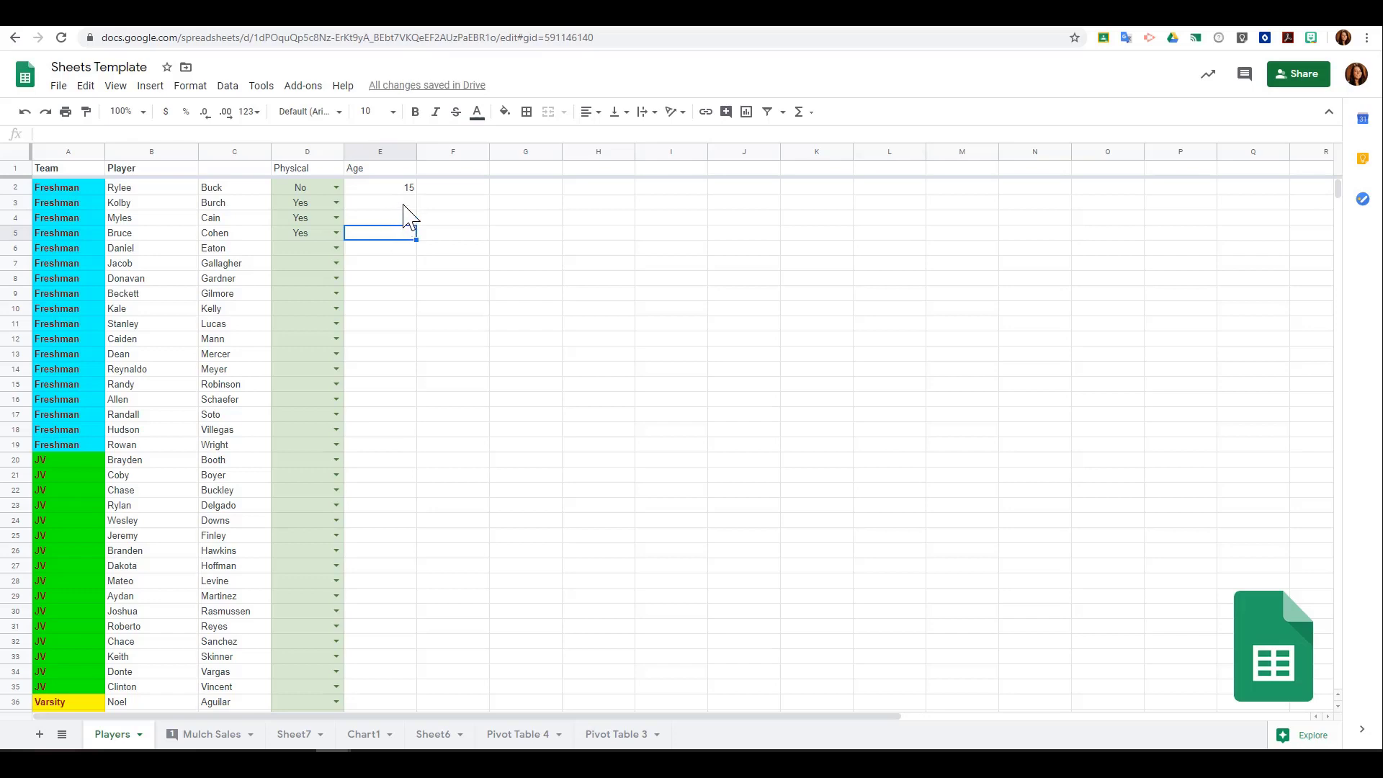
# Test the Age rule's upper limit by trying to enter 21 in cell E3
pyautogui.click(403, 204)
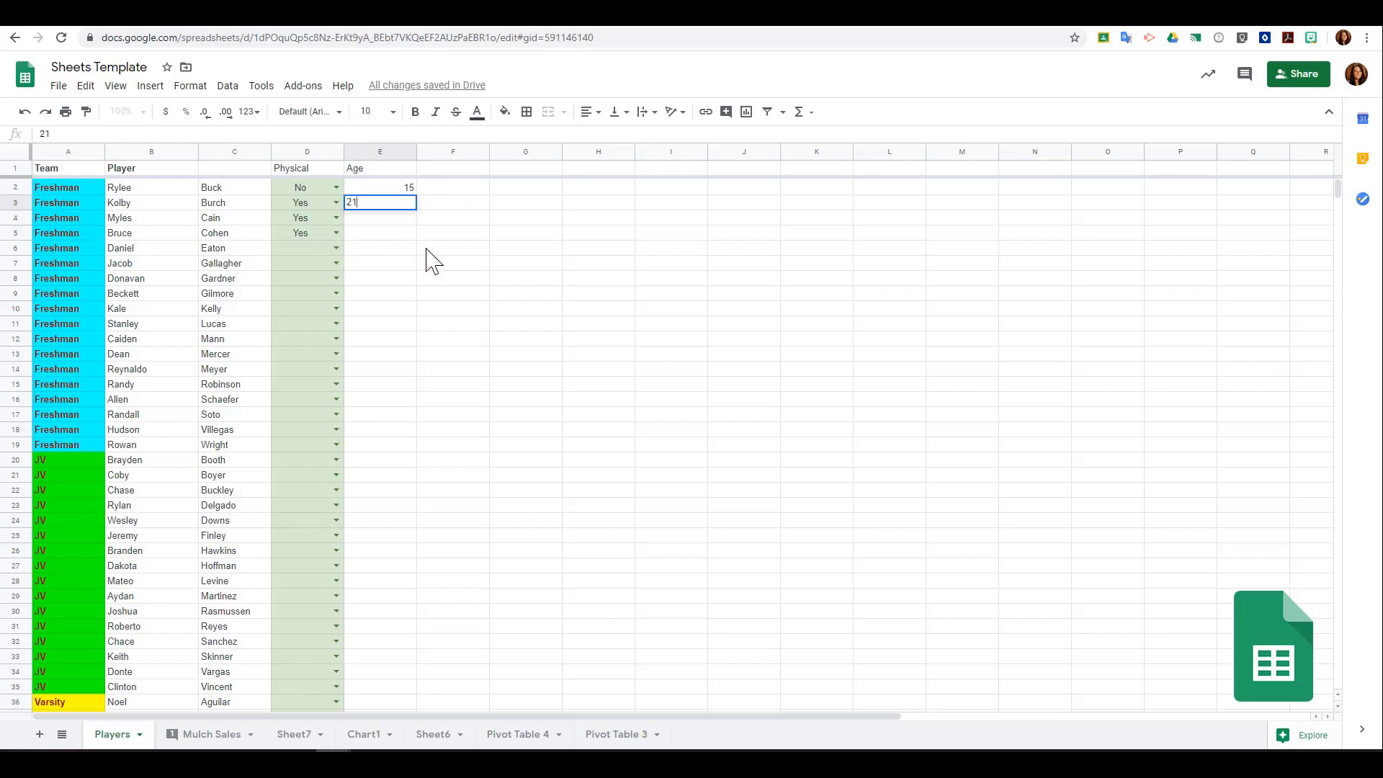
pyautogui.click(453, 265)
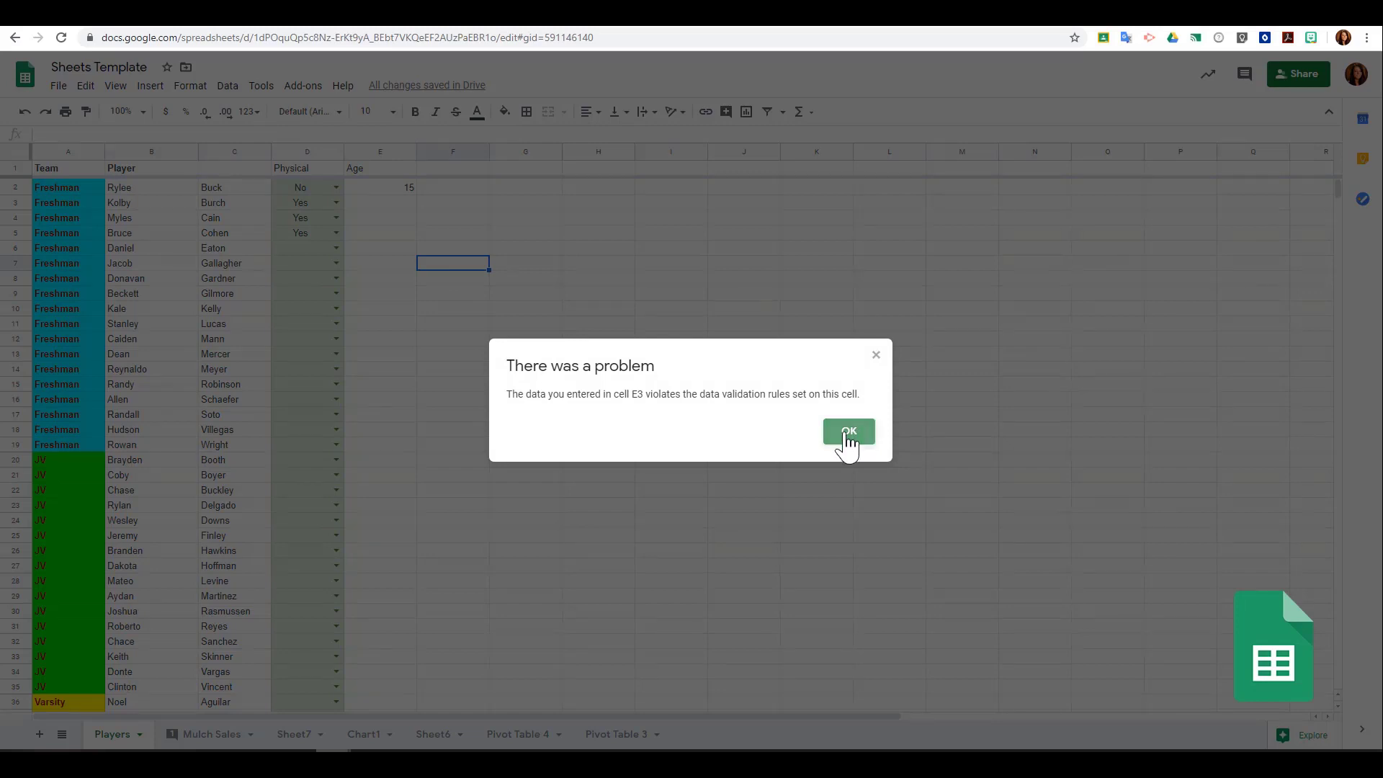
pyautogui.click(850, 432)
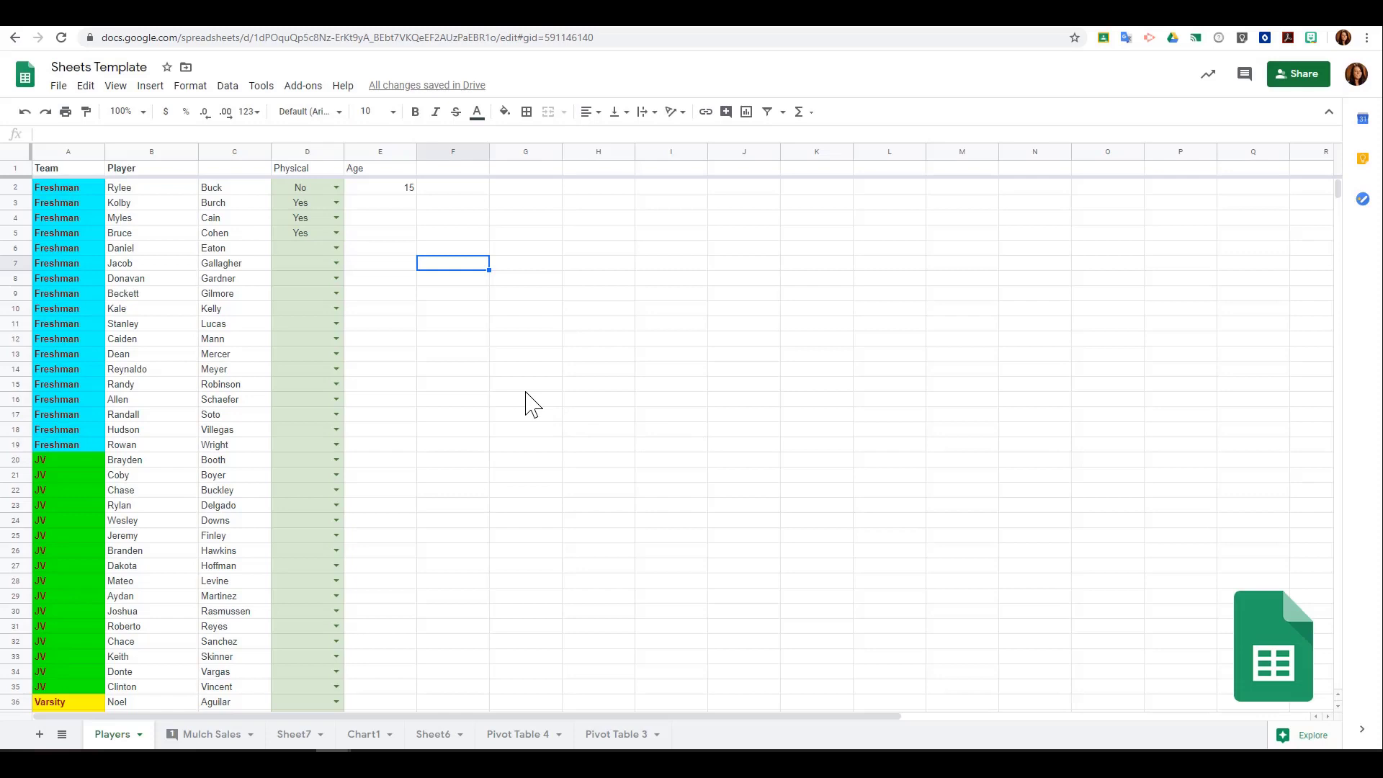
# Set the Physical value in cell D7 to Yes
pyautogui.click(336, 263)
pyautogui.click(312, 287)
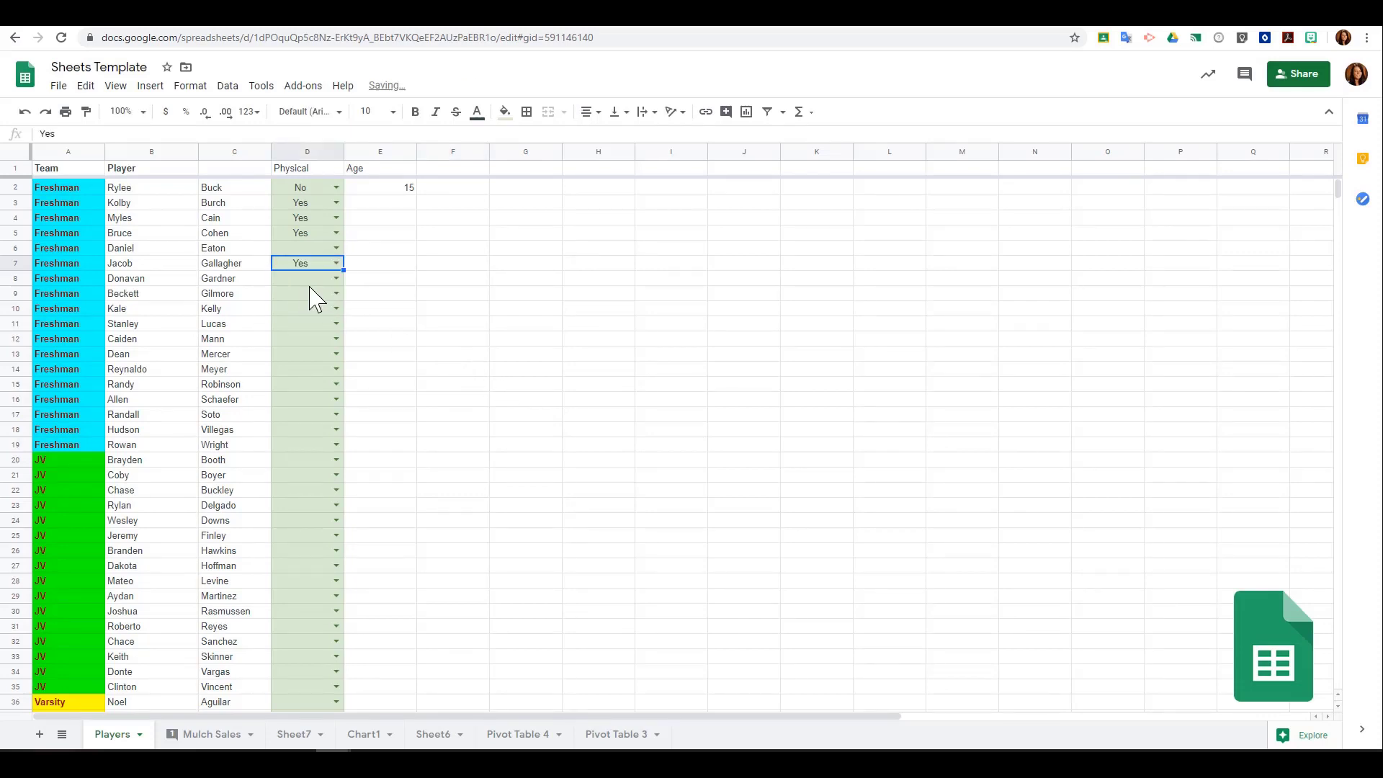